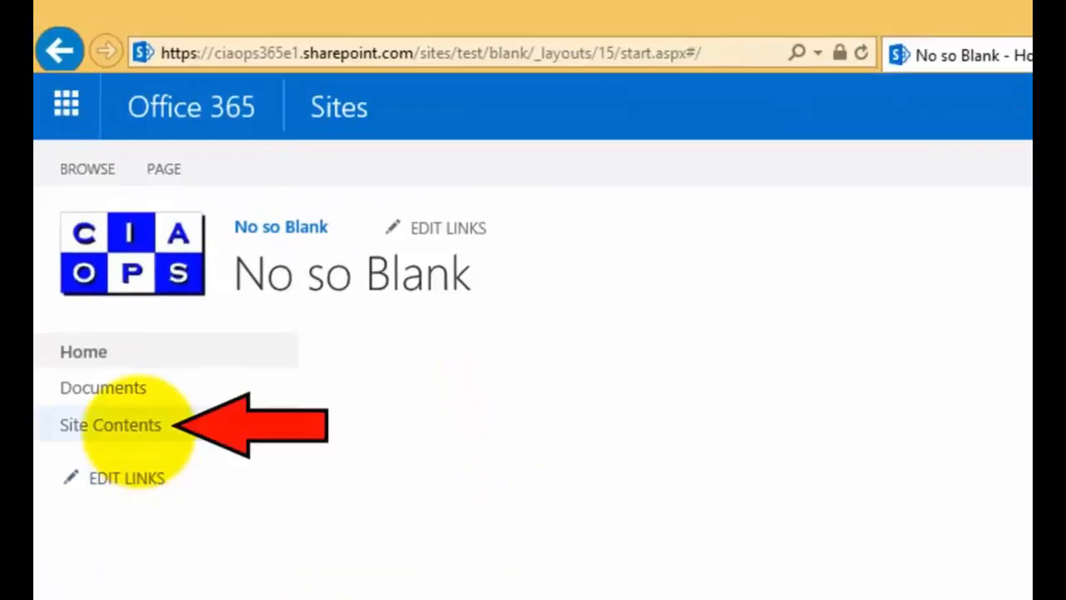
Start a new subsite from the site contents of No so Blank, titled "Subsite 1" with the URL name "ss1".
{"action": "left_click", "coordinate": [138, 430]}
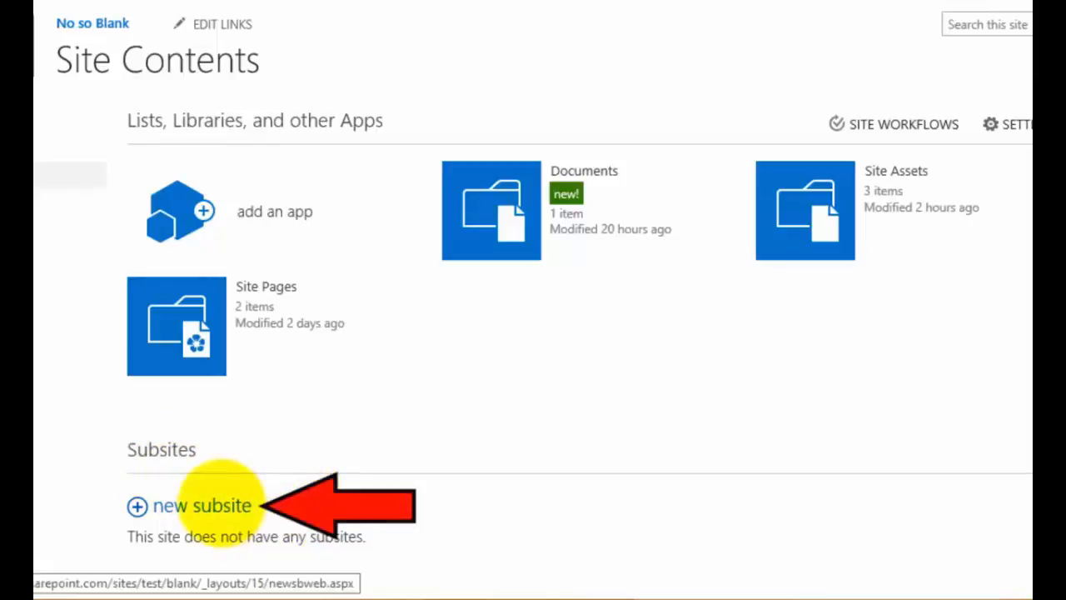
{"action": "left_click", "coordinate": [221, 503]}
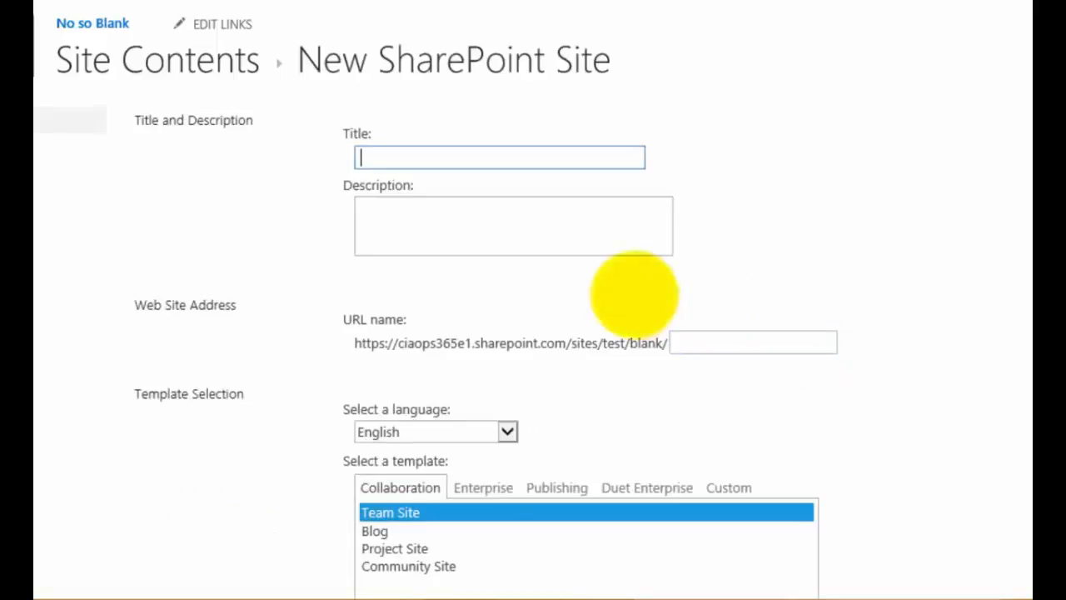
{"action": "type", "text": "Subsite 1"}
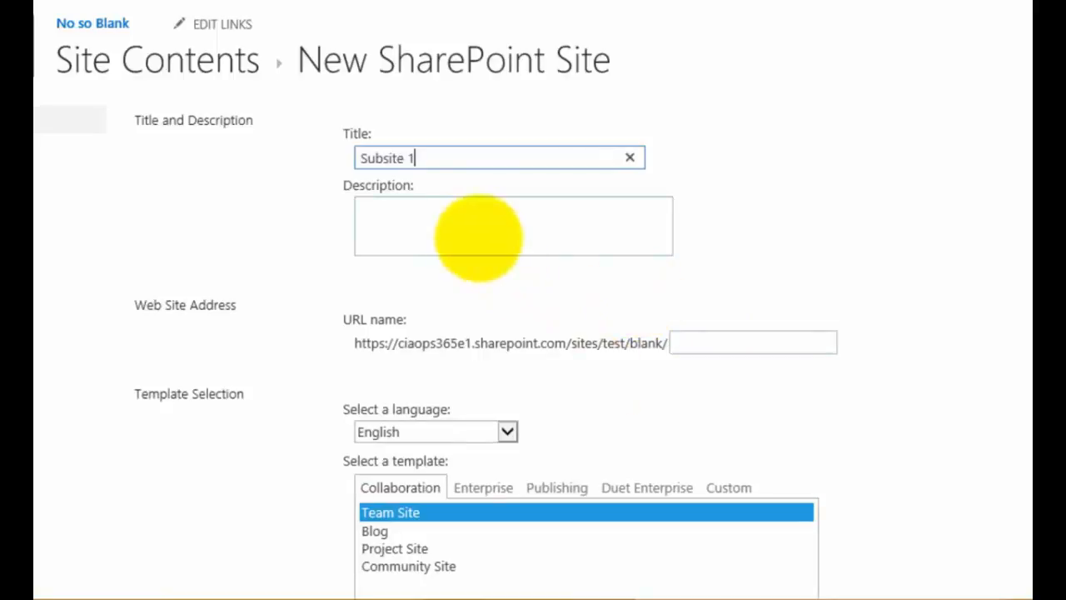
{"action": "left_click", "coordinate": [707, 341]}
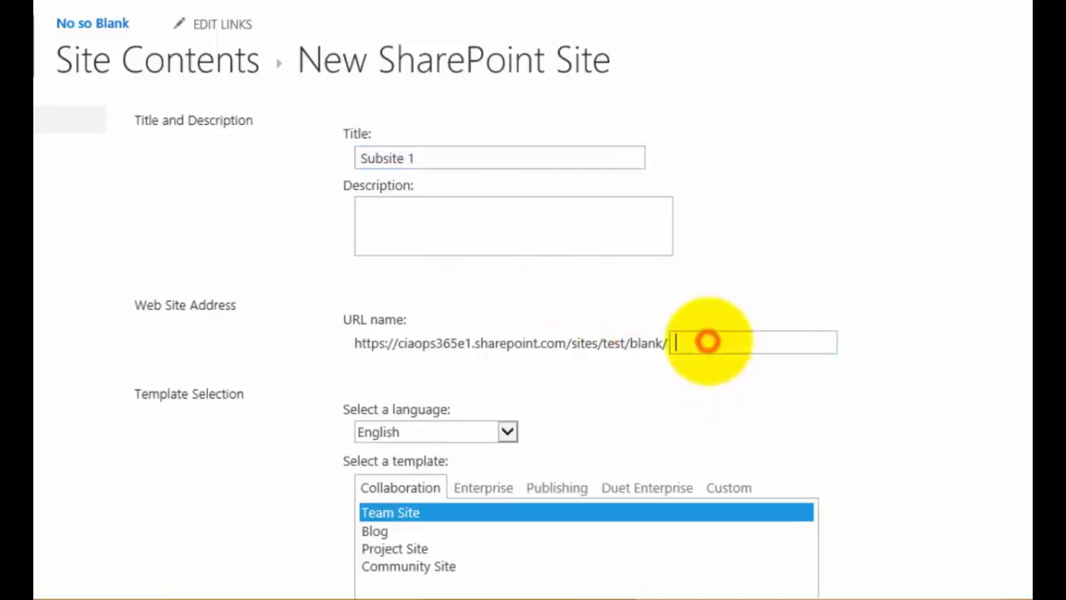
{"action": "type", "text": "ss1"}
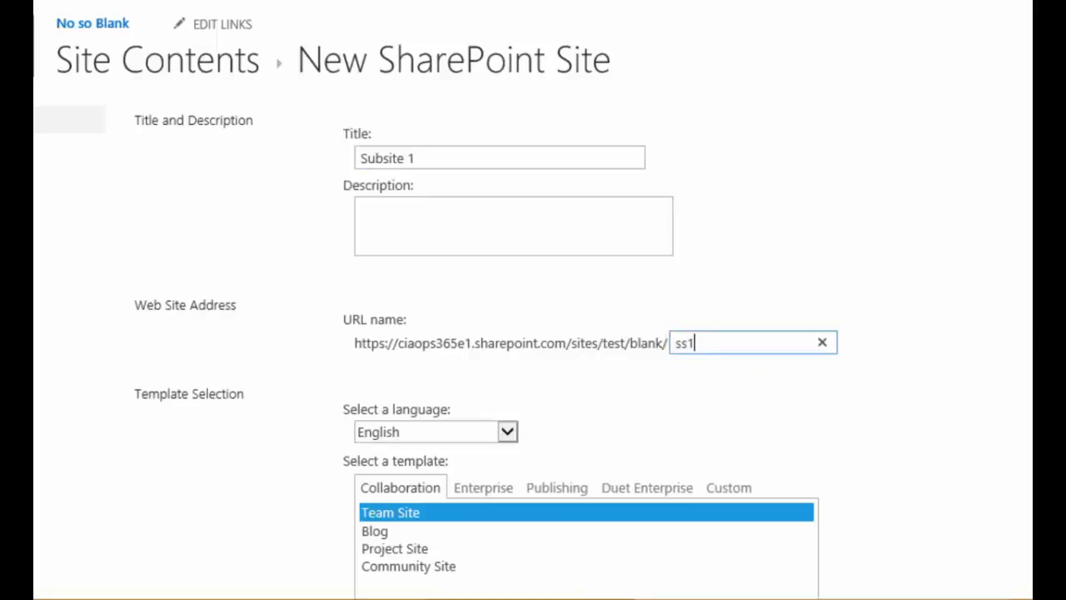
Look through the Enterprise and Publishing site templates, then return to the Collaboration templates with Team Site selected.
{"action": "scroll", "coordinate": [533, 334], "scroll_direction": "down", "scroll_amount": 3}
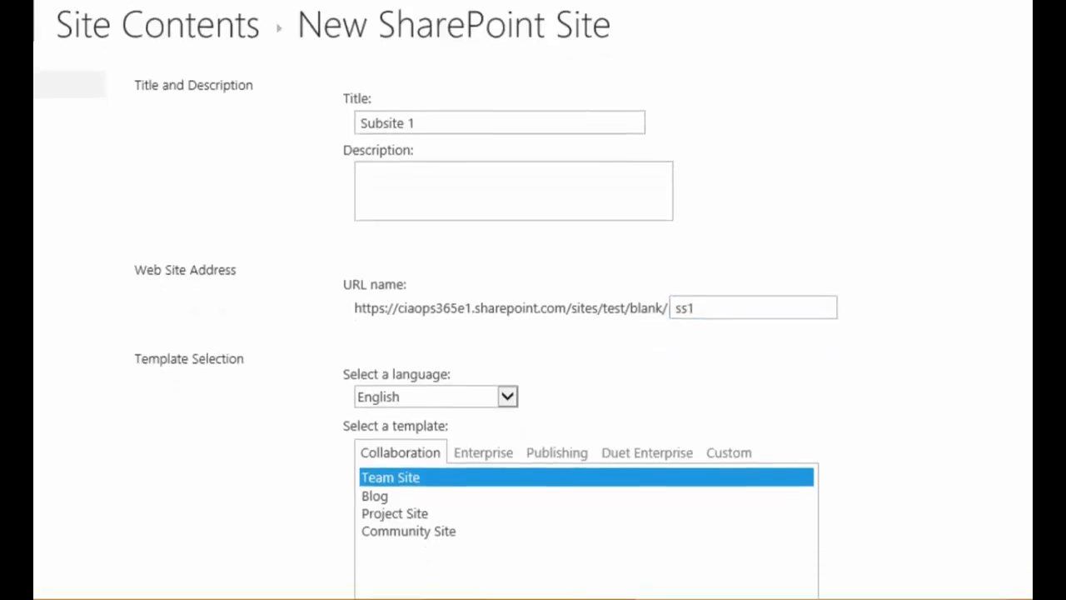
{"action": "scroll", "coordinate": [533, 333], "scroll_direction": "down", "scroll_amount": 3}
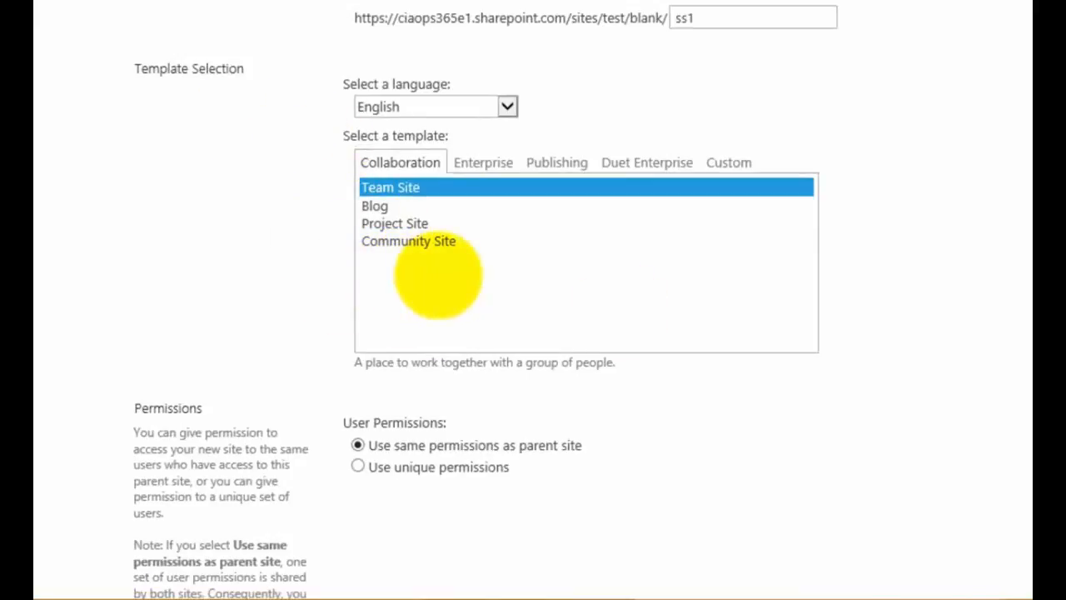
{"action": "left_click", "coordinate": [476, 163]}
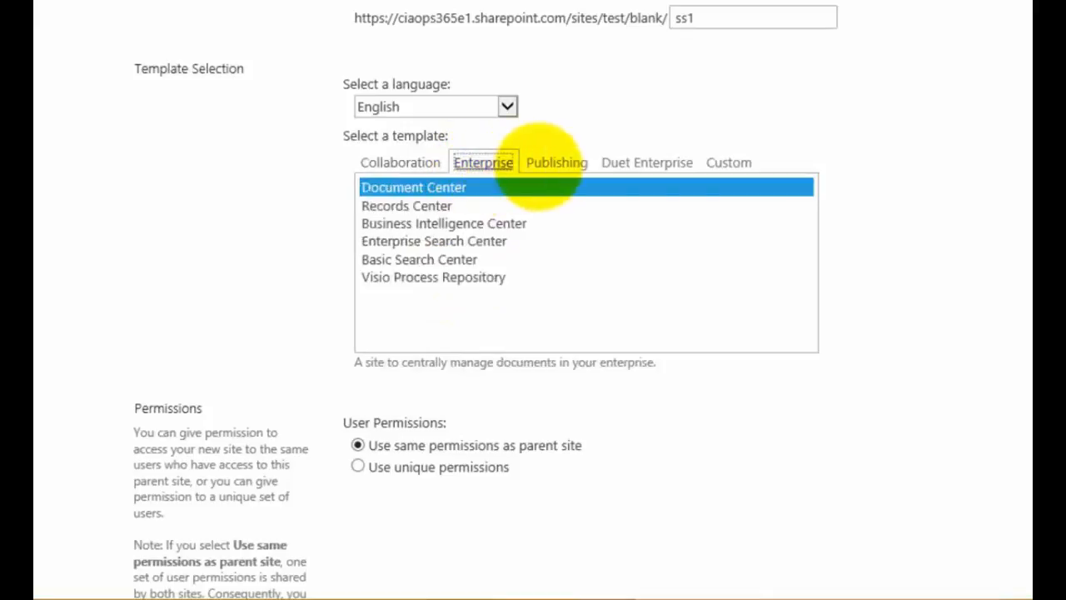
{"action": "left_click", "coordinate": [546, 163]}
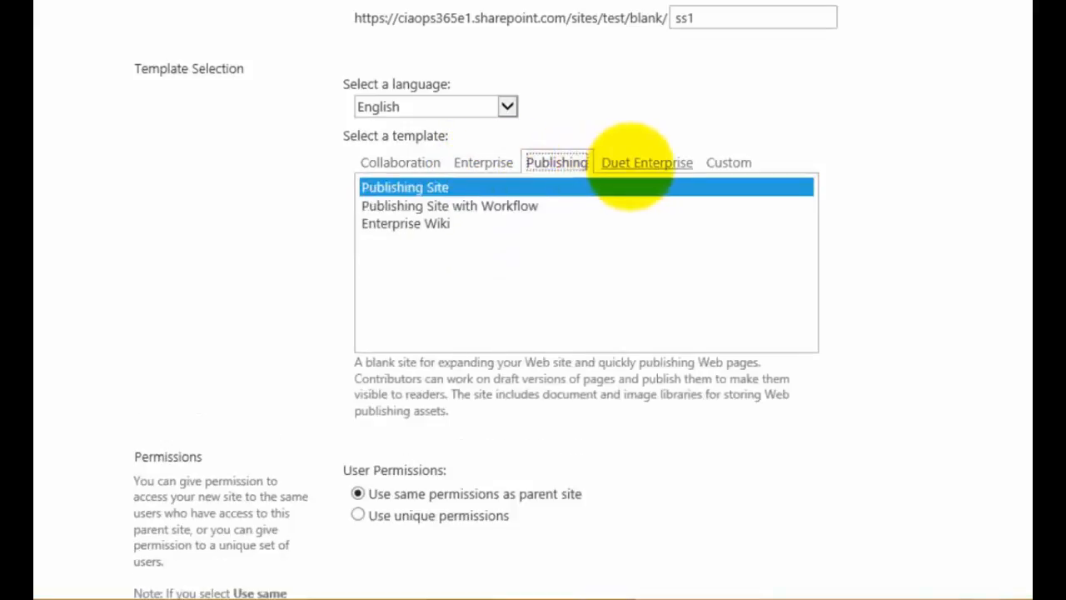
{"action": "left_click", "coordinate": [386, 164]}
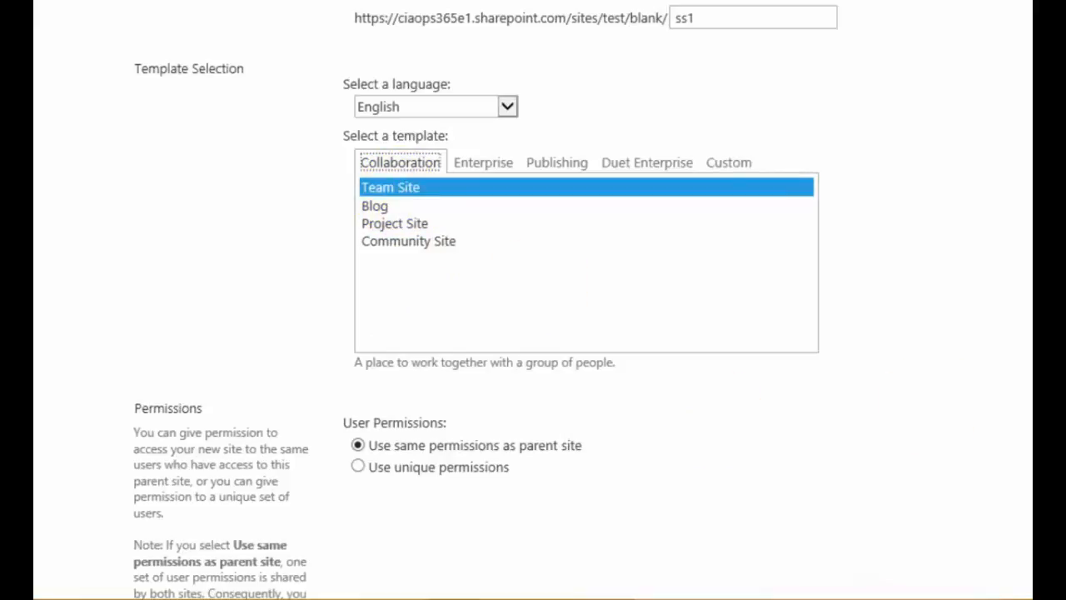
Create the subsite with the same permissions as the parent site and with the parent's top link bar.
{"action": "scroll", "coordinate": [533, 300], "scroll_direction": "down", "scroll_amount": 4}
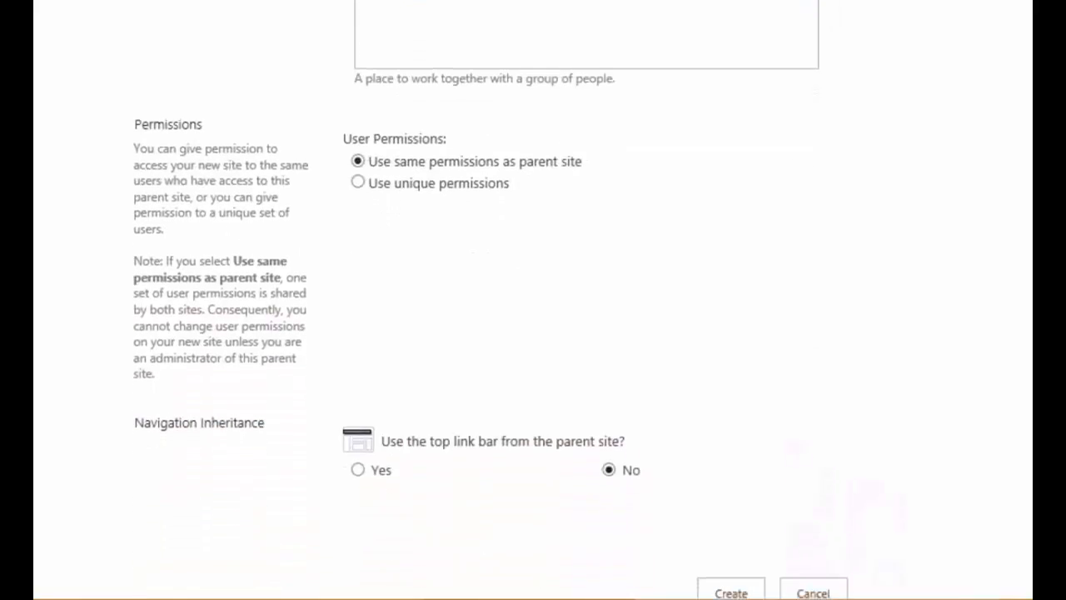
{"action": "scroll", "coordinate": [533, 300], "scroll_direction": "down", "scroll_amount": 1}
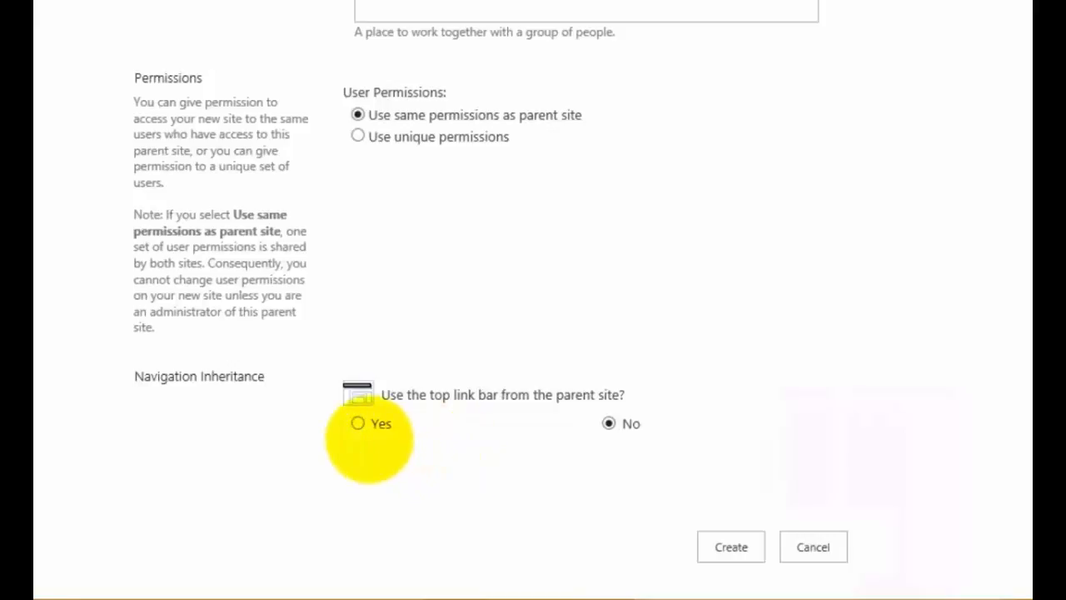
{"action": "left_click", "coordinate": [357, 424]}
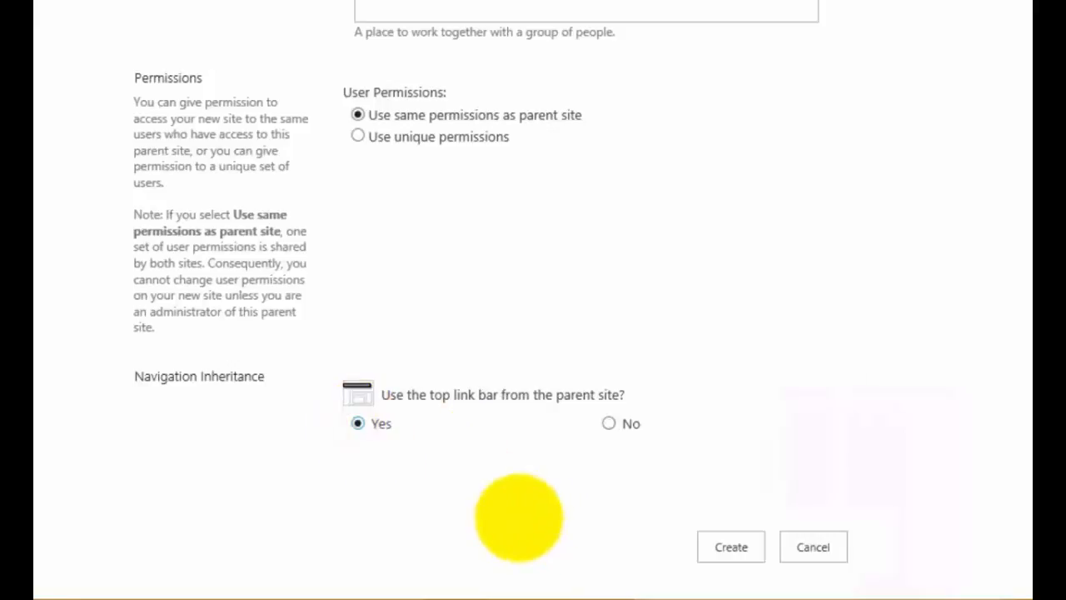
{"action": "left_click", "coordinate": [733, 547]}
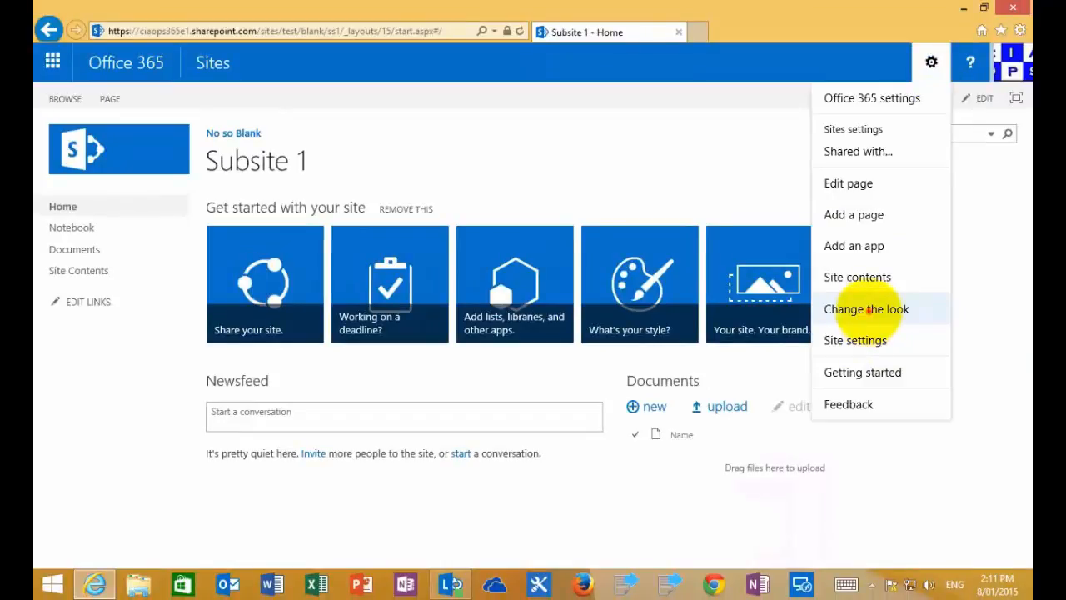
Apply the Orange look to Subsite 1, keep it after the preview, and return to the subsite's home page.
{"action": "left_click", "coordinate": [866, 309]}
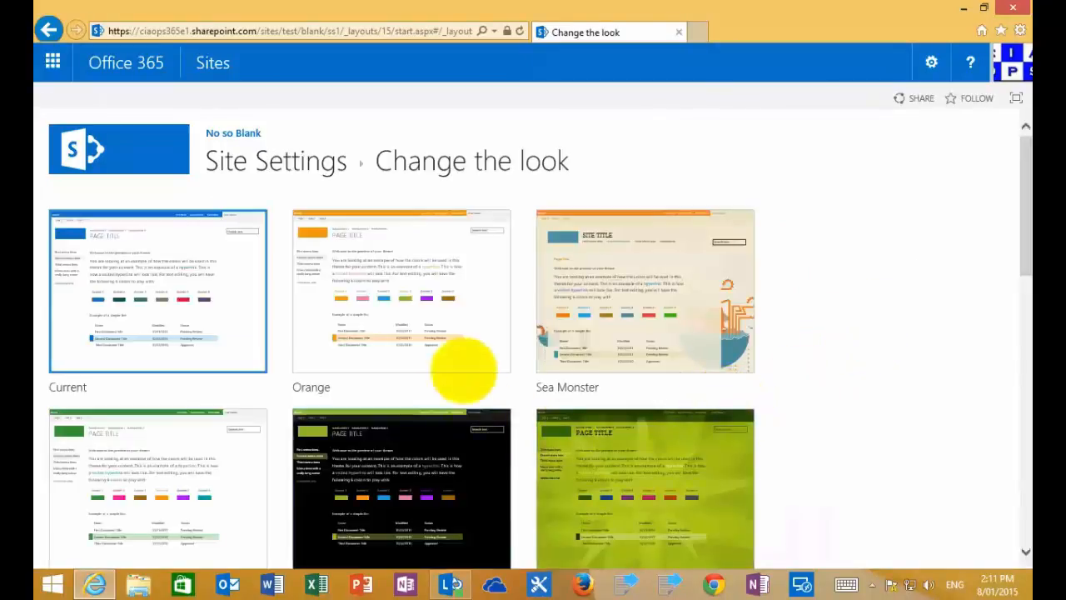
{"action": "left_click", "coordinate": [425, 325]}
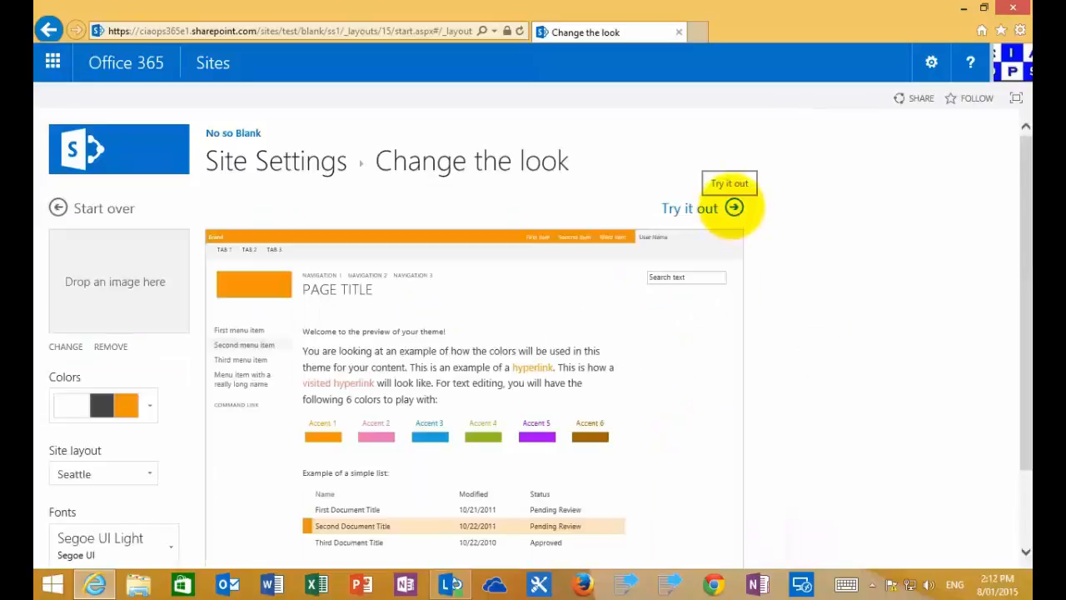
{"action": "left_click", "coordinate": [733, 208]}
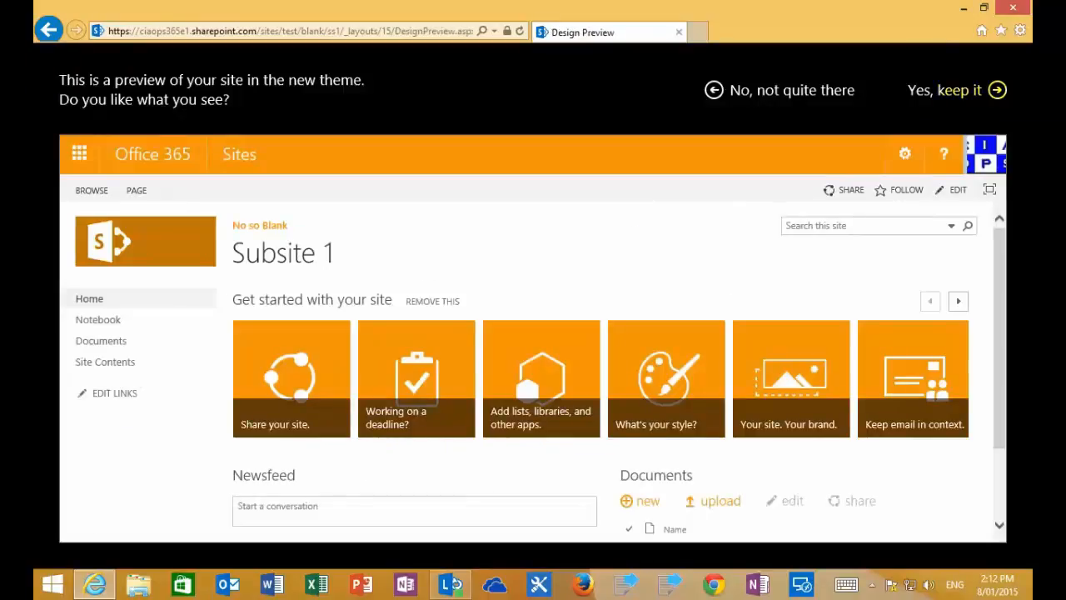
{"action": "left_click", "coordinate": [978, 91]}
{"action": "left_click", "coordinate": [992, 90]}
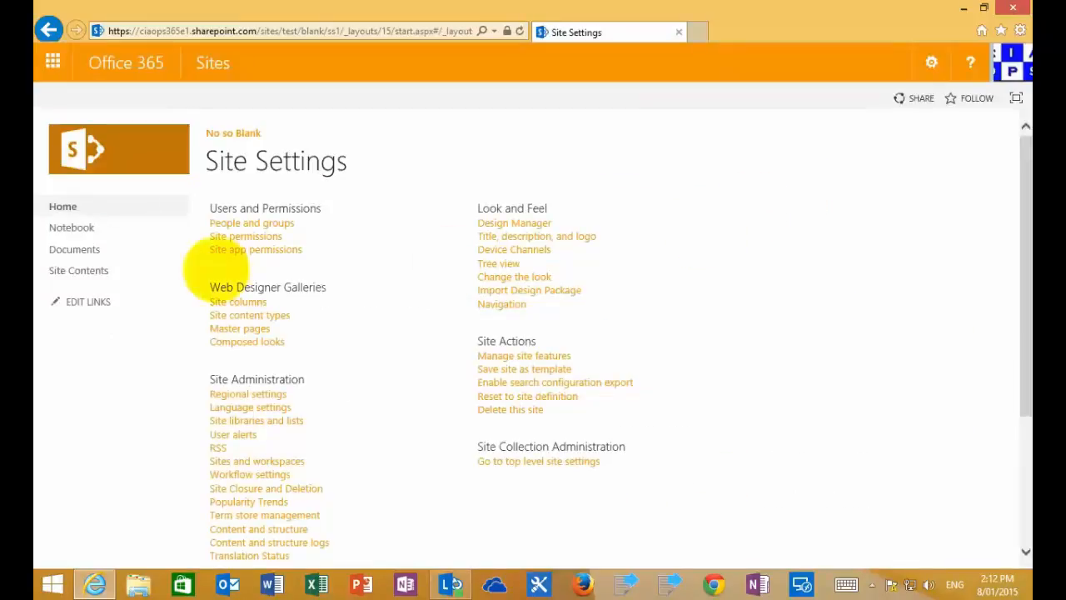
{"action": "left_click", "coordinate": [72, 206]}
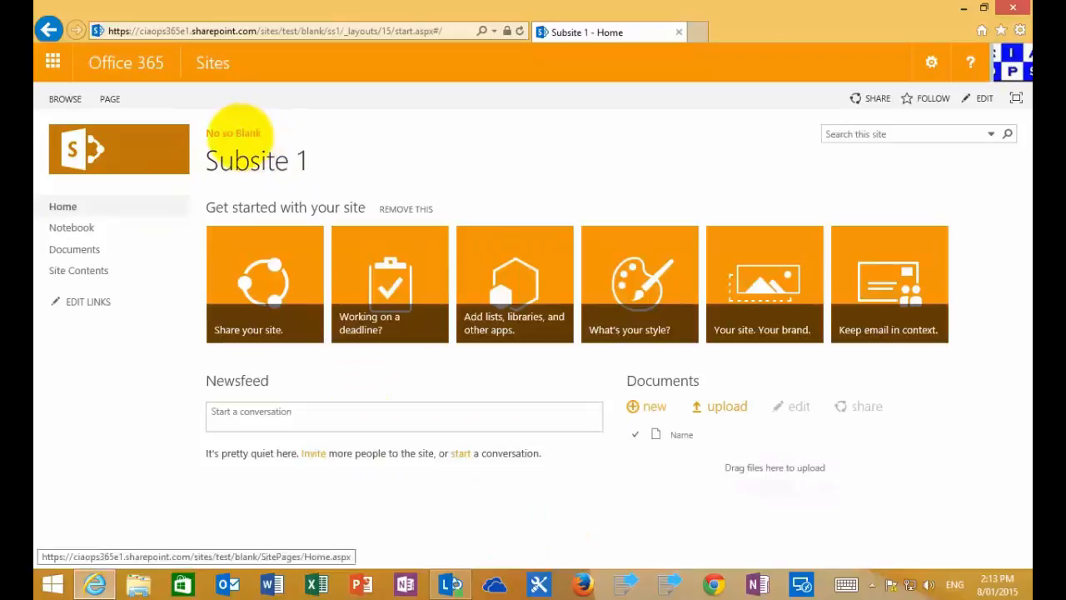
Return to the parent site No so Blank and show its site contents with the list of subsites.
{"action": "left_click", "coordinate": [238, 133]}
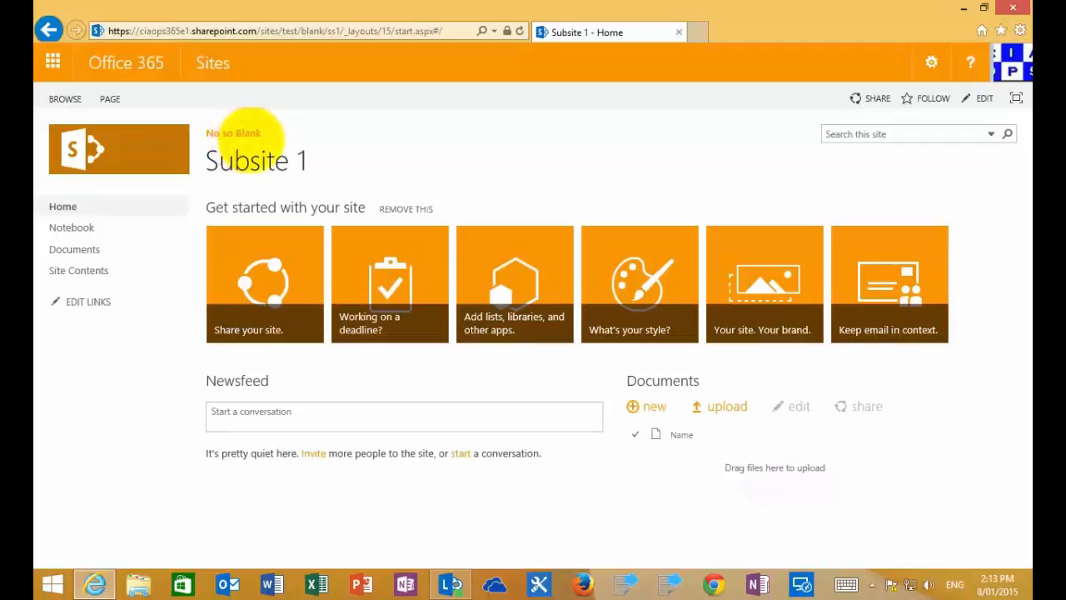
{"action": "left_click", "coordinate": [246, 135]}
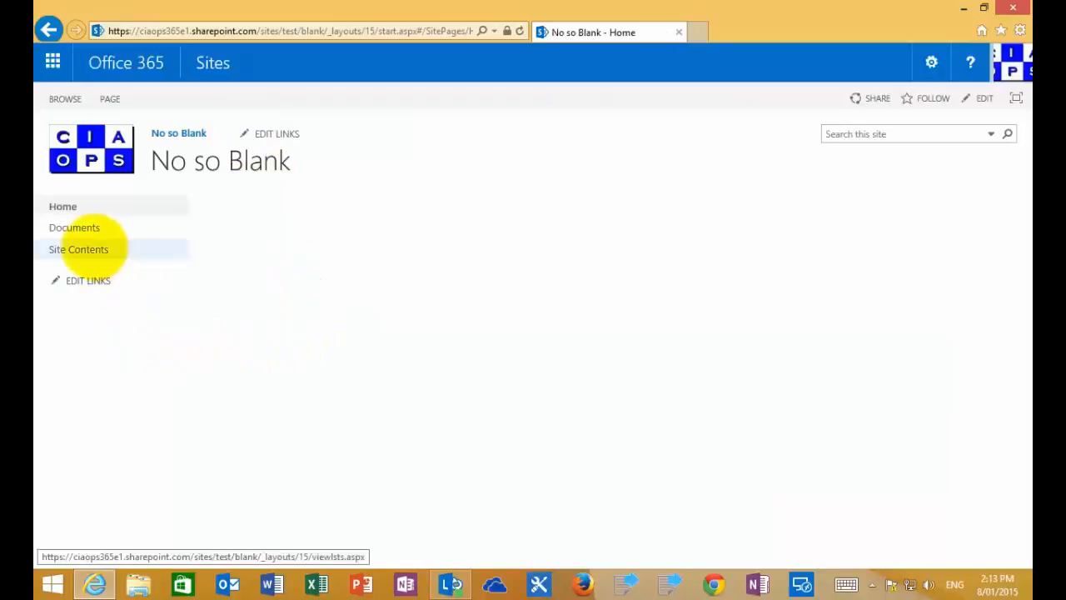
{"action": "left_click", "coordinate": [81, 248]}
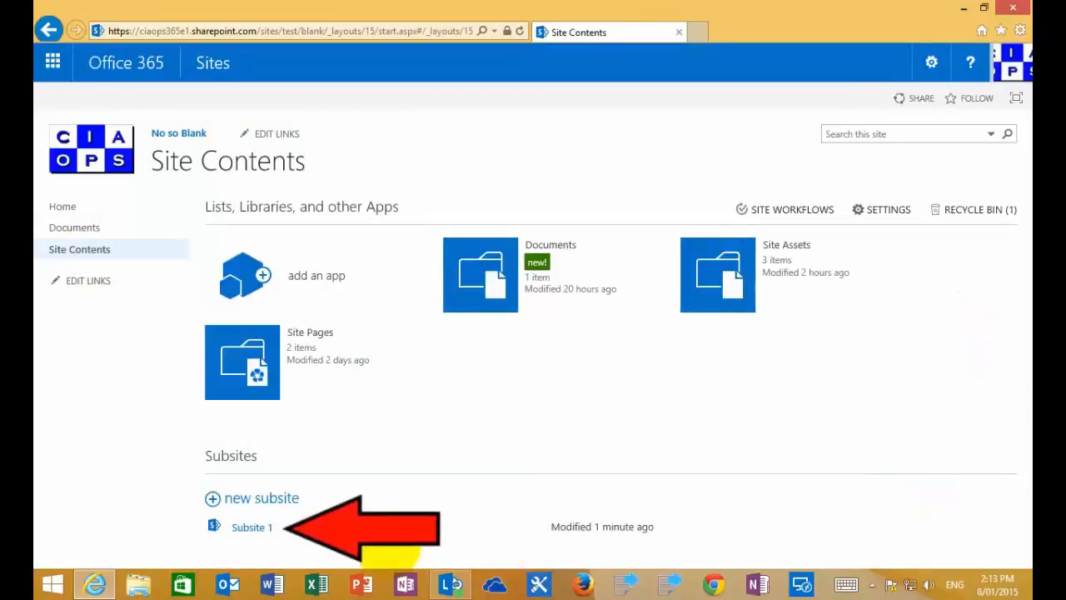
{"action": "left_click", "coordinate": [250, 527]}
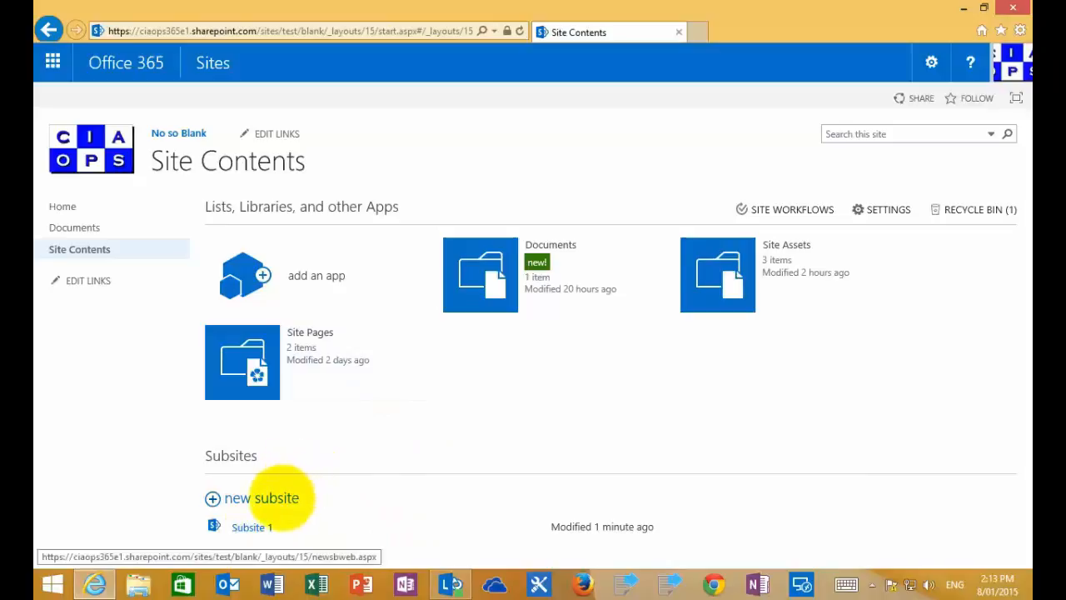
Start another new subsite titled "Subsite 2" with the URL name "ss2".
{"action": "left_click", "coordinate": [283, 497]}
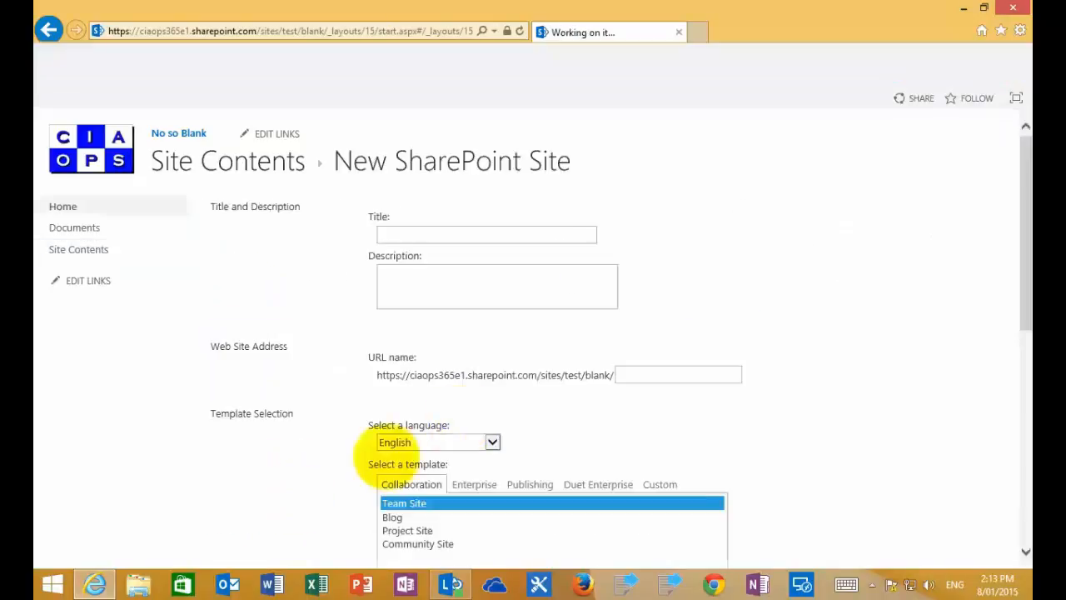
{"action": "left_click", "coordinate": [459, 234]}
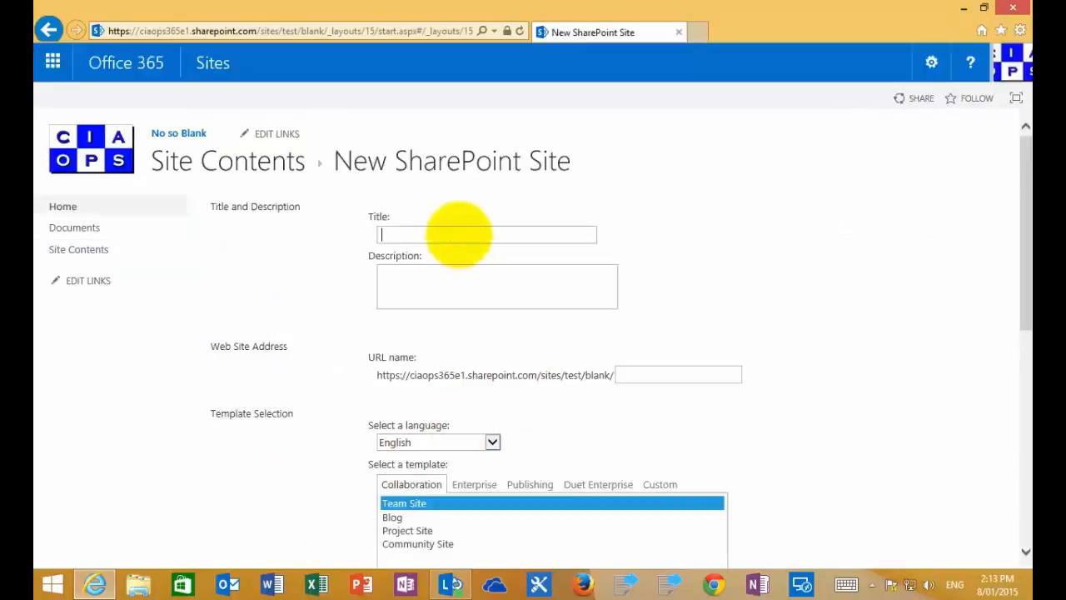
{"action": "type", "text": "Subsite 2"}
{"action": "left_click", "coordinate": [714, 374]}
{"action": "type", "text": "ss2"}
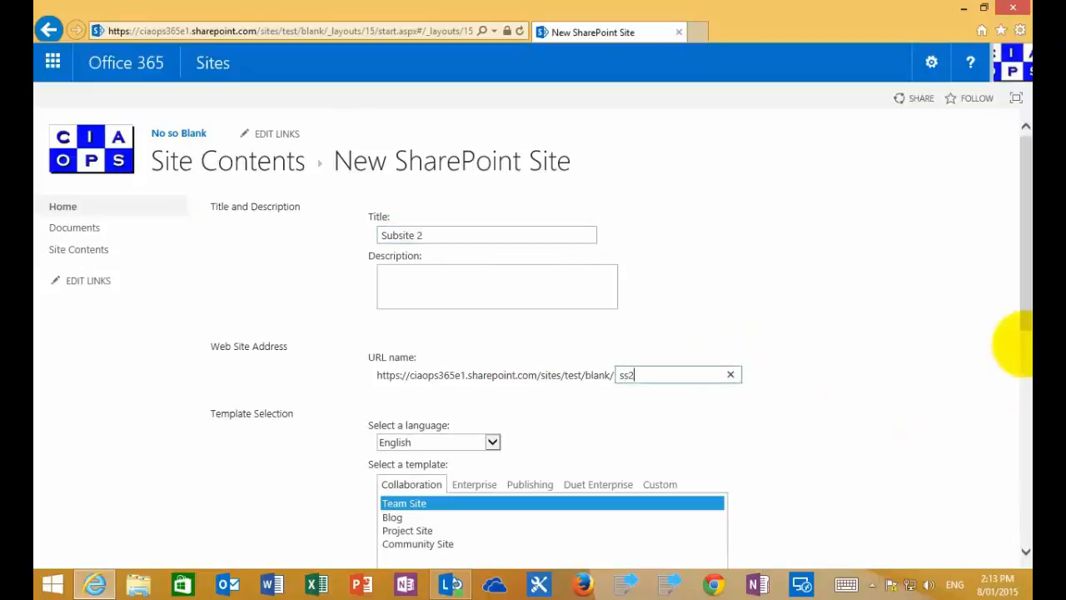
Create Subsite 2 with unique permissions and with the top link bar from the parent site.
{"action": "left_click_drag", "start_coordinate": [1019, 321], "coordinate": [1017, 487]}
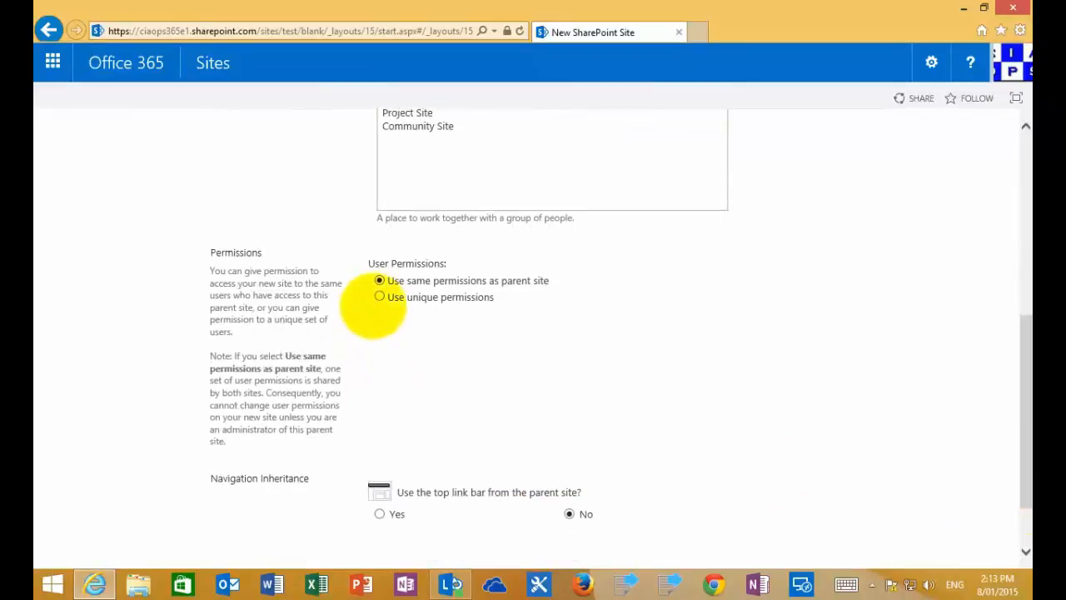
{"action": "left_click", "coordinate": [379, 296]}
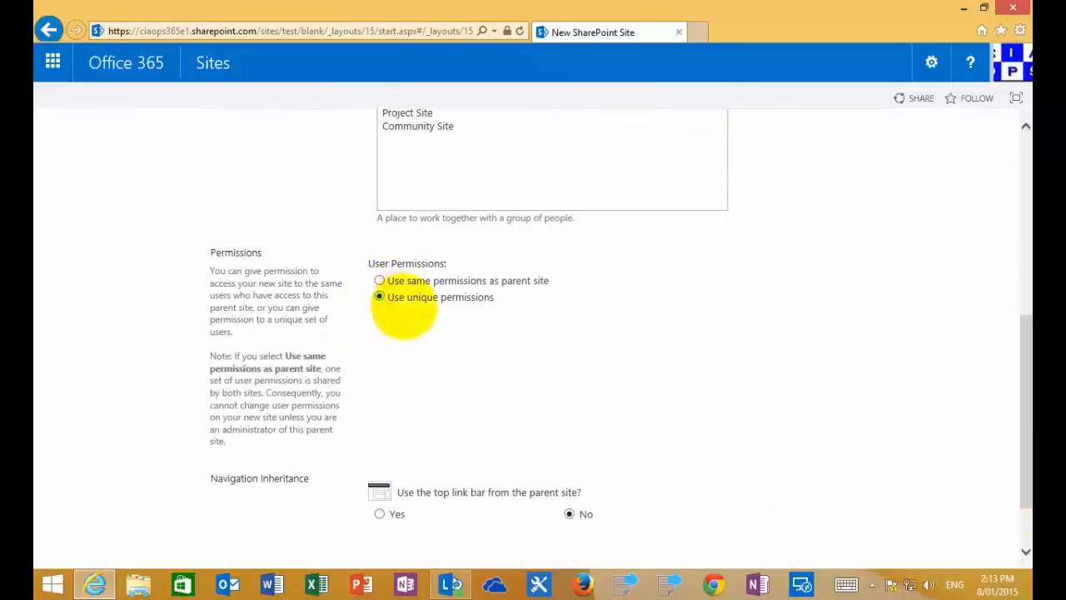
{"action": "left_click_drag", "start_coordinate": [1018, 454], "coordinate": [1018, 475]}
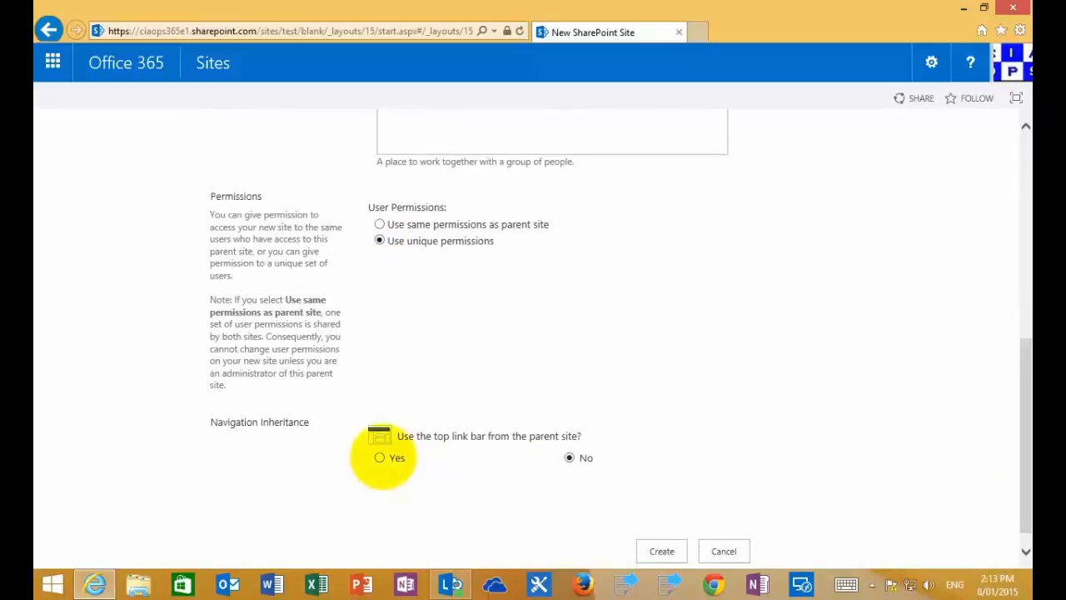
{"action": "left_click", "coordinate": [380, 458]}
{"action": "left_click", "coordinate": [648, 551]}
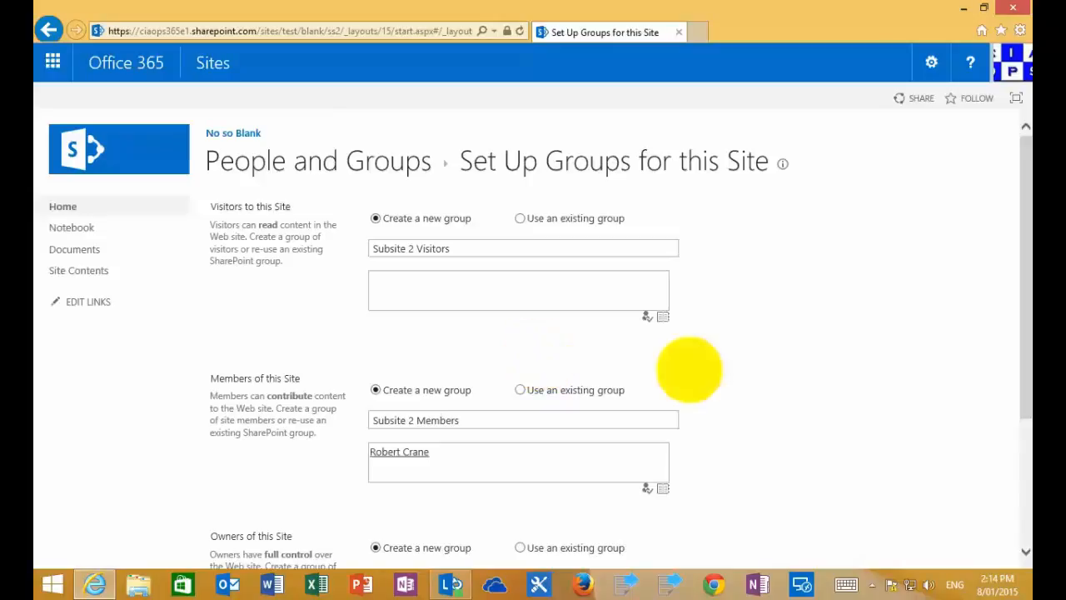
Review the proposed new visitors, members and owners groups for Subsite 2 and accept them.
{"action": "left_click_drag", "start_coordinate": [1025, 377], "coordinate": [1030, 452]}
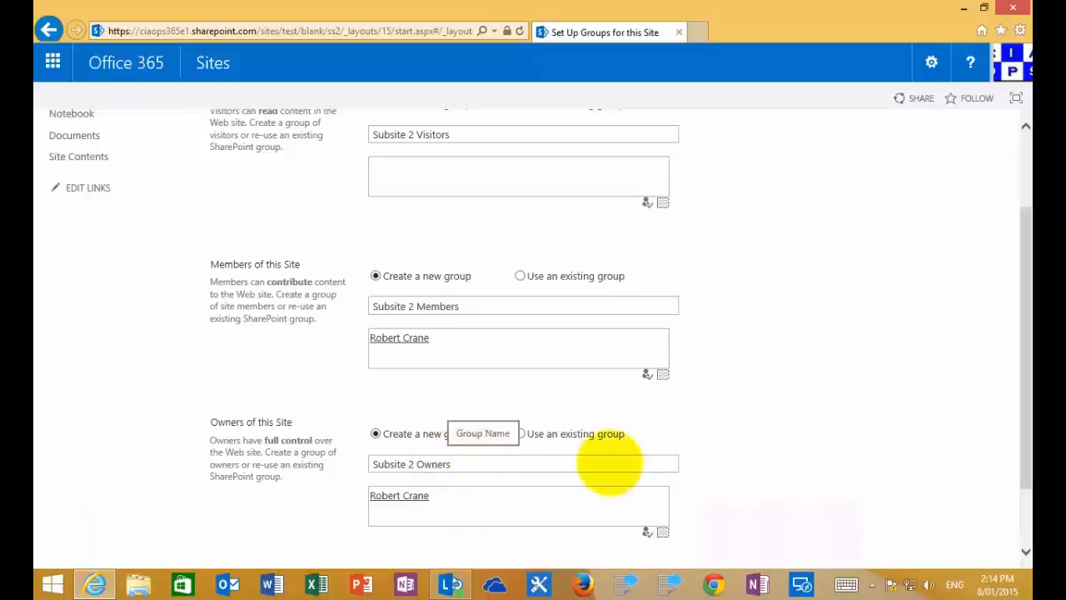
{"action": "left_click_drag", "start_coordinate": [1022, 429], "coordinate": [1011, 367]}
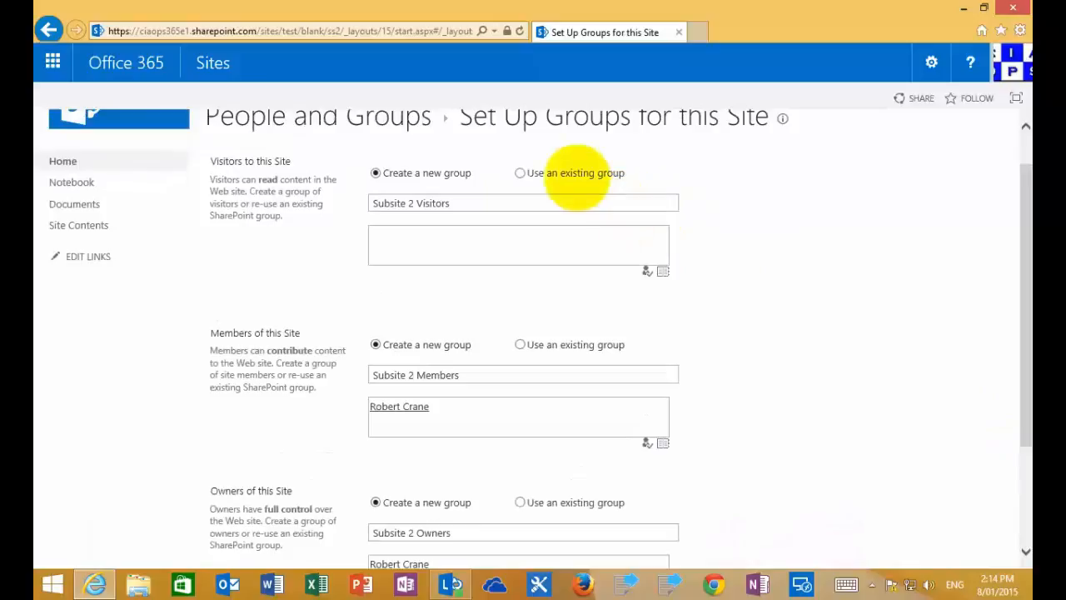
{"action": "left_click_drag", "start_coordinate": [1028, 375], "coordinate": [1011, 542]}
{"action": "left_click", "coordinate": [647, 495]}
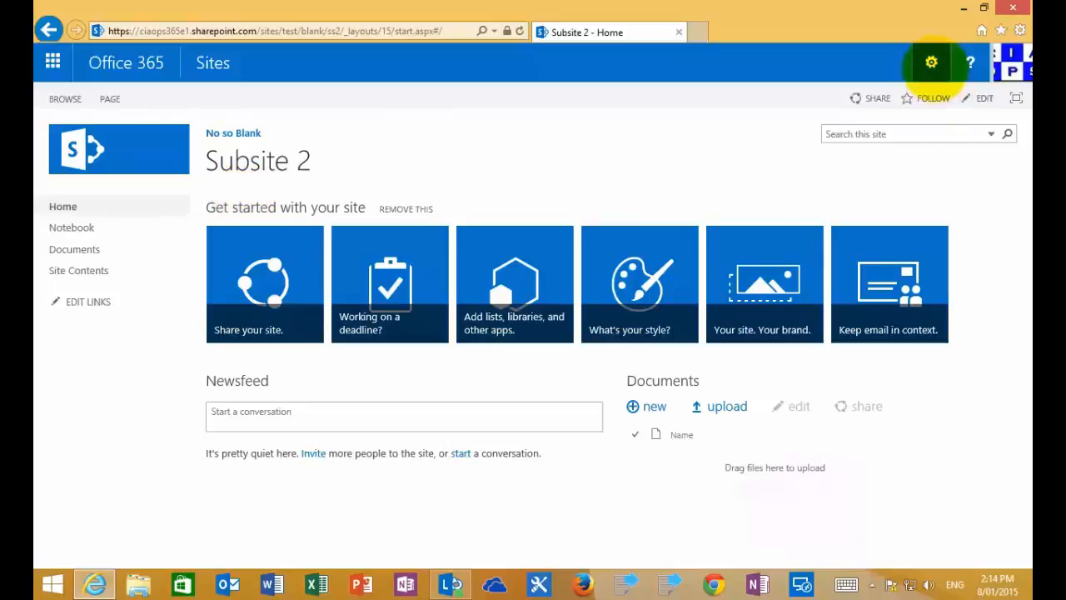
Examine the groups and permission levels in the site permissions of Subsite 2.
{"action": "left_click", "coordinate": [933, 65]}
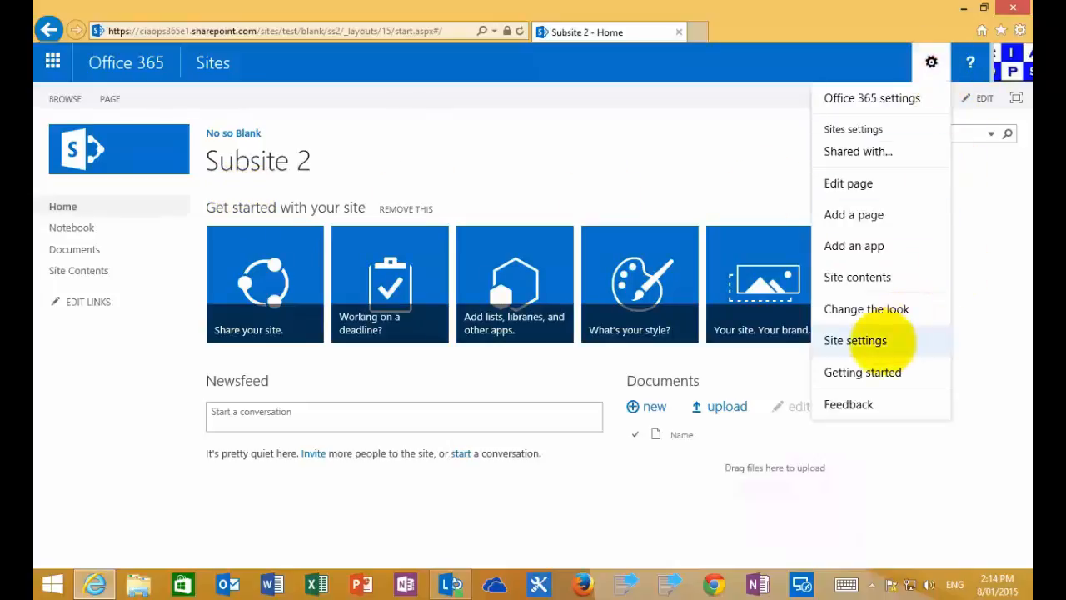
{"action": "left_click", "coordinate": [881, 340]}
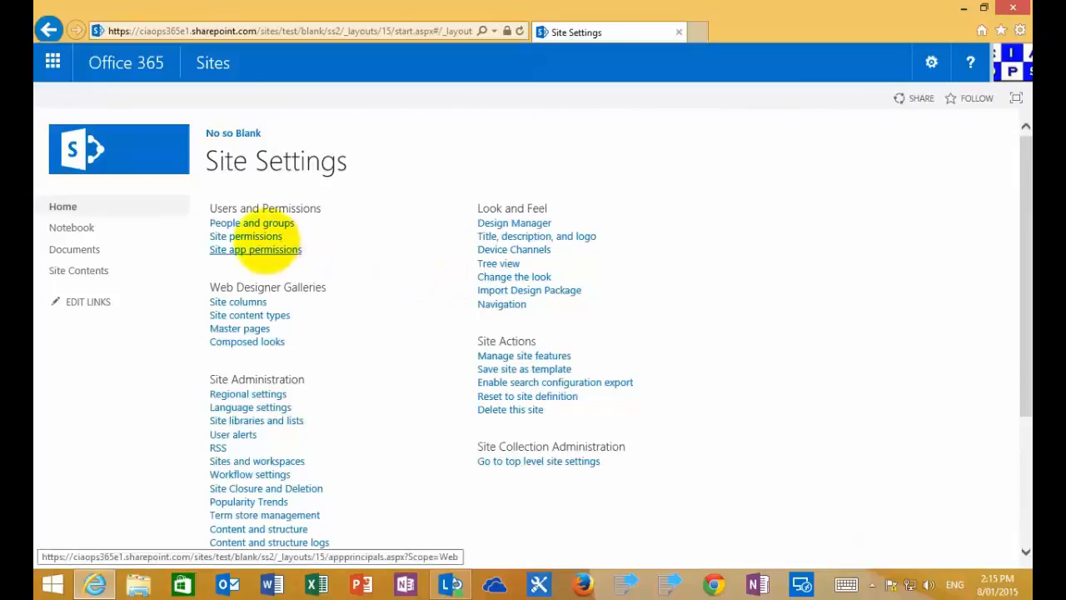
{"action": "left_click", "coordinate": [265, 238]}
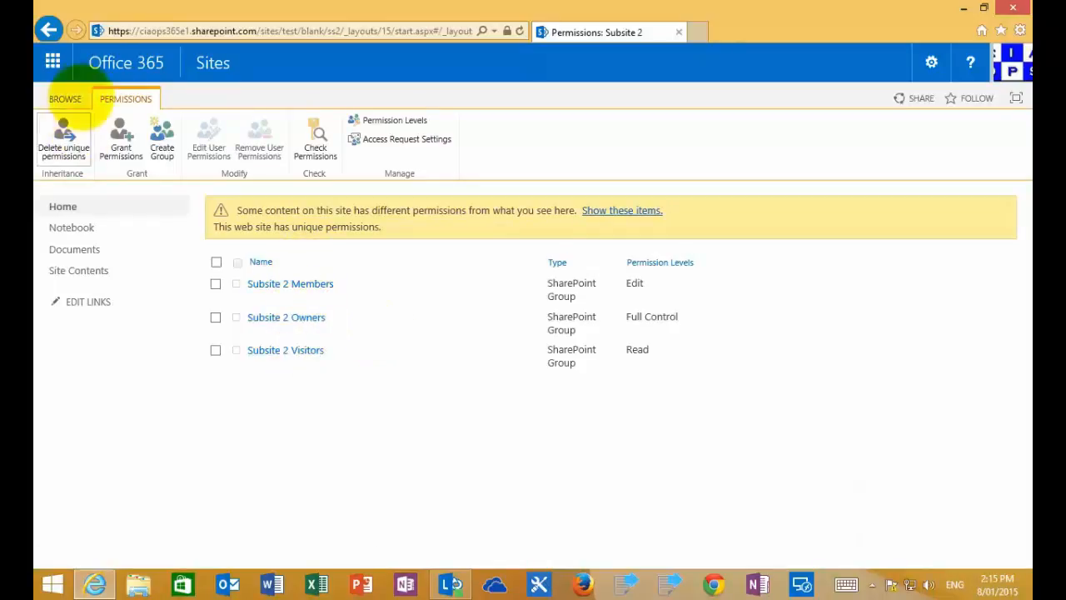
{"action": "left_click", "coordinate": [73, 100]}
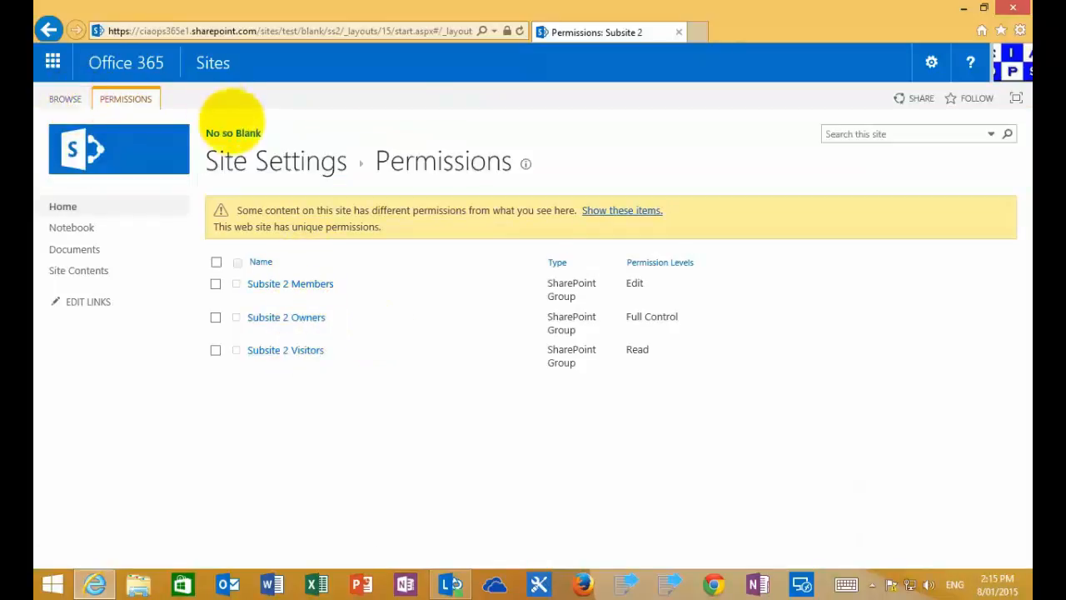
Go back to the parent site No so Blank and open Subsite 1 from its site contents.
{"action": "left_click", "coordinate": [232, 135]}
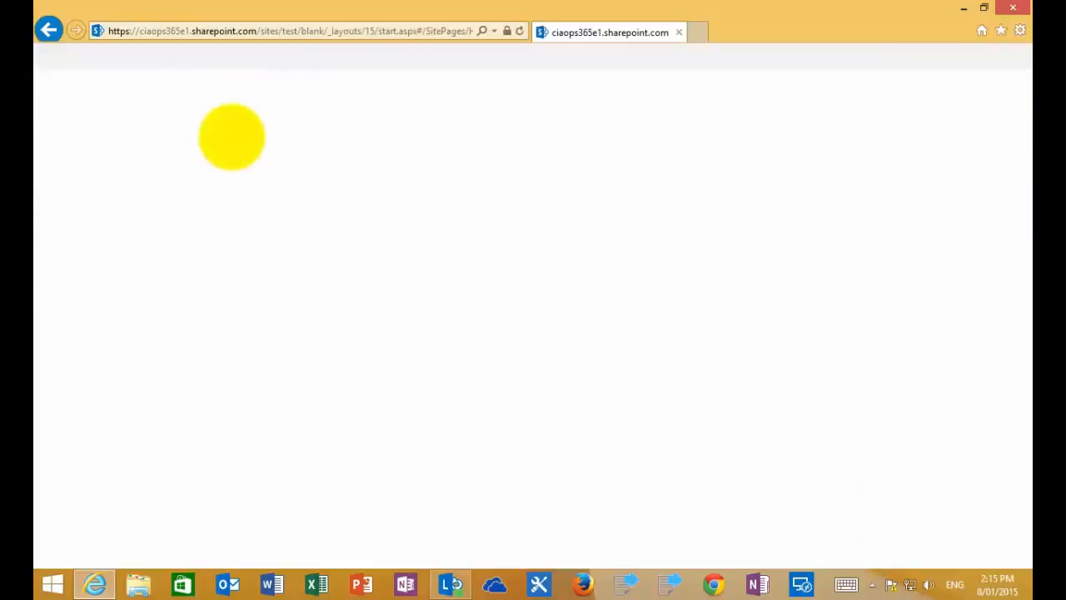
{"action": "left_click", "coordinate": [79, 249]}
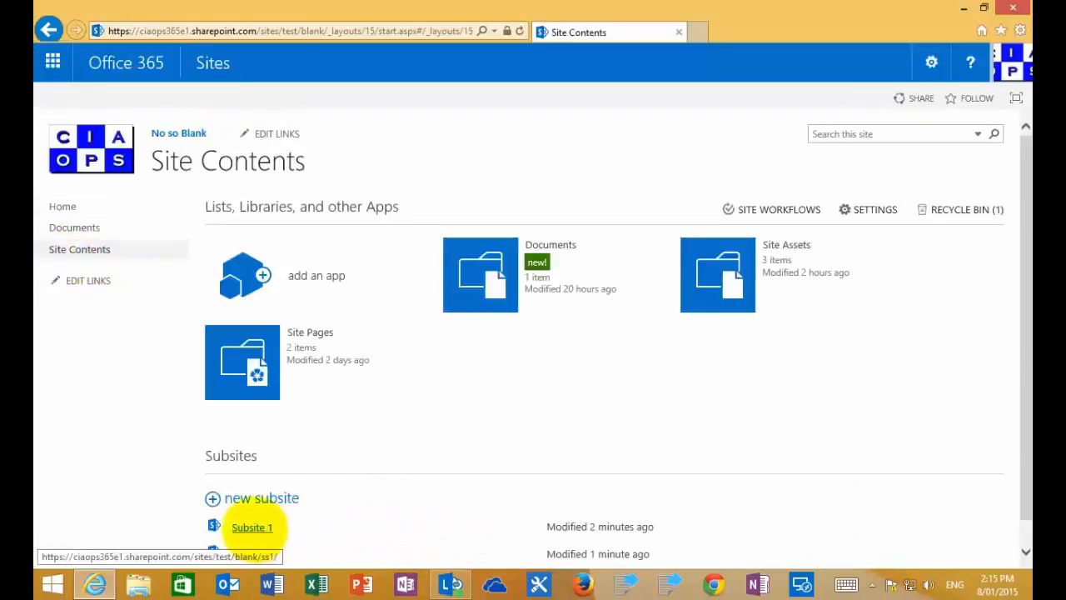
{"action": "left_click", "coordinate": [252, 527]}
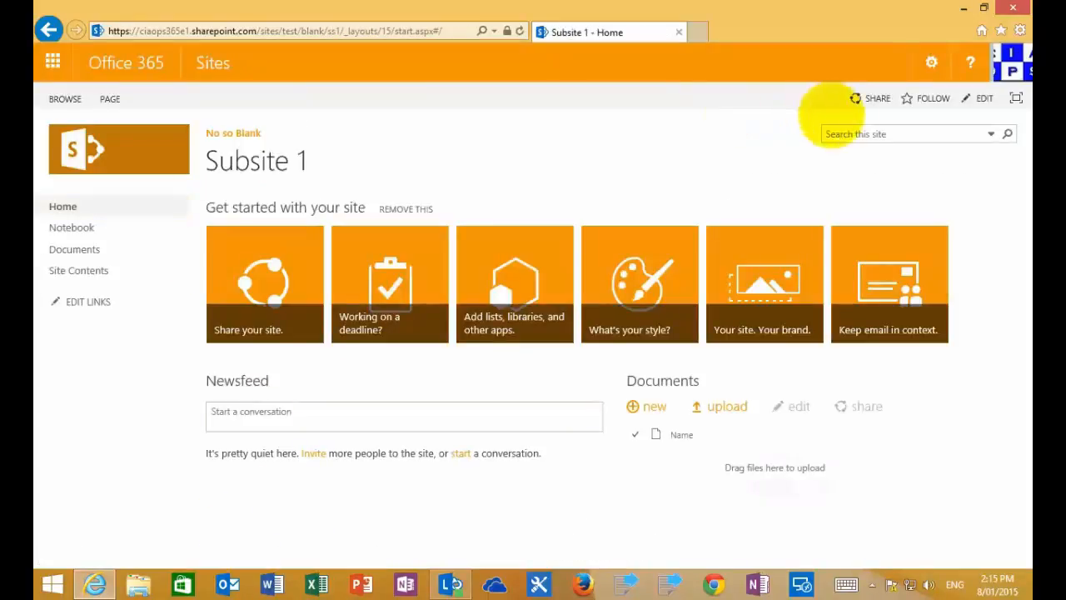
Examine the site permissions of Subsite 1, including its inheritance options and the list of groups.
{"action": "left_click", "coordinate": [931, 62]}
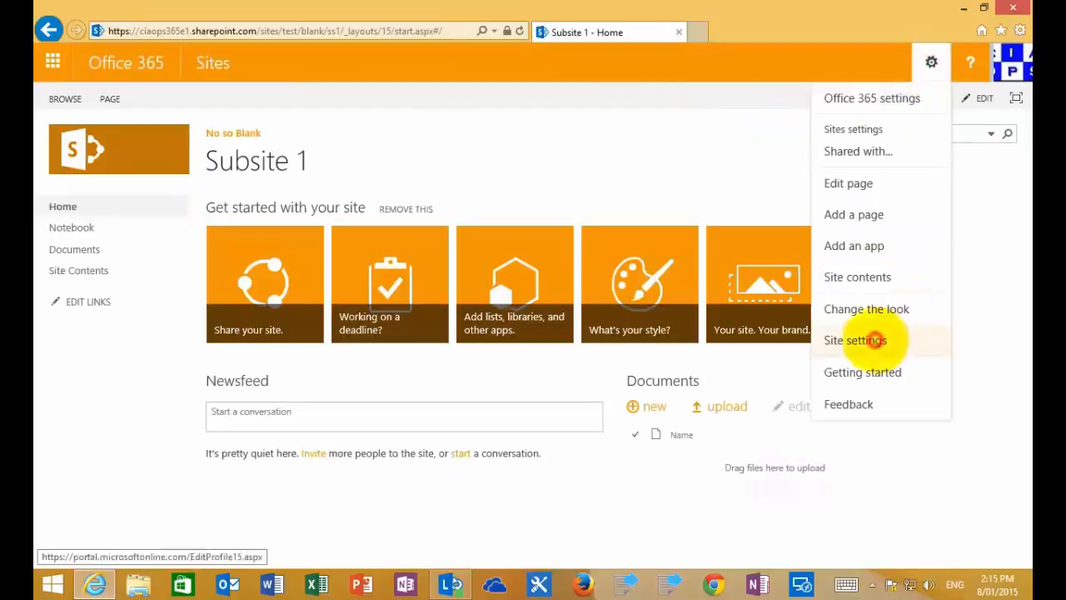
{"action": "left_click", "coordinate": [875, 339]}
{"action": "left_click", "coordinate": [252, 236]}
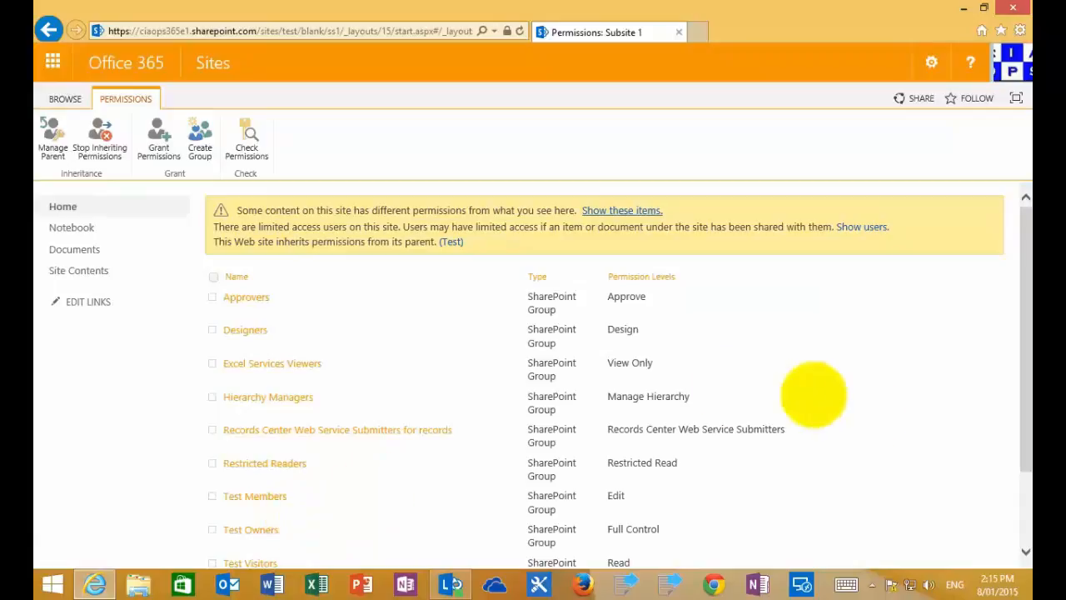
{"action": "left_click_drag", "start_coordinate": [1021, 441], "coordinate": [1006, 417]}
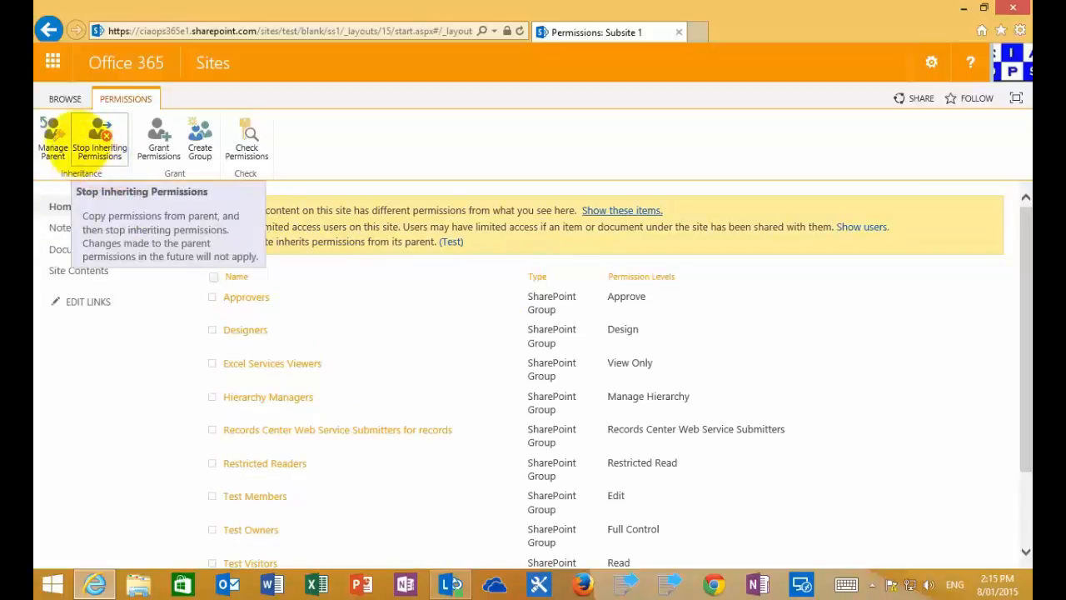
{"action": "left_click", "coordinate": [65, 99]}
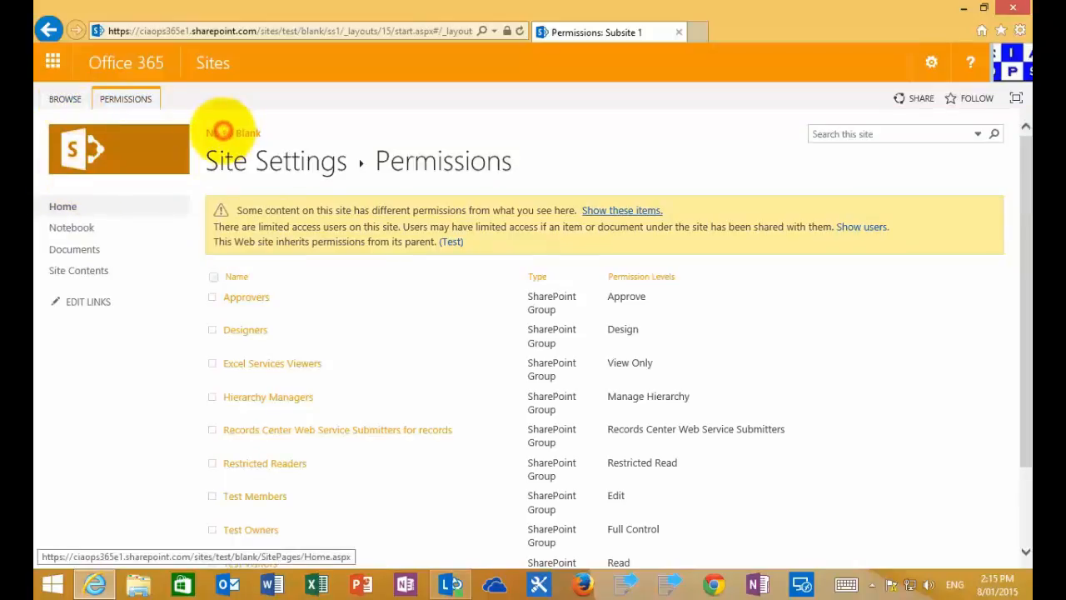
Start another new subsite under No so Blank titled "Subsite 3" with the URL name "ss3".
{"action": "left_click", "coordinate": [224, 132]}
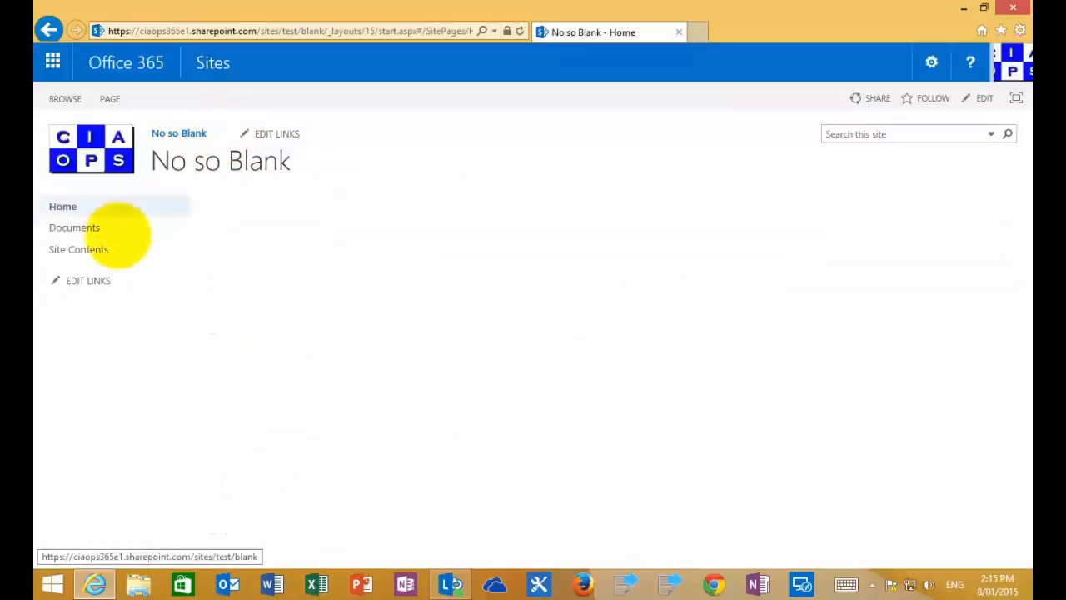
{"action": "left_click", "coordinate": [86, 249]}
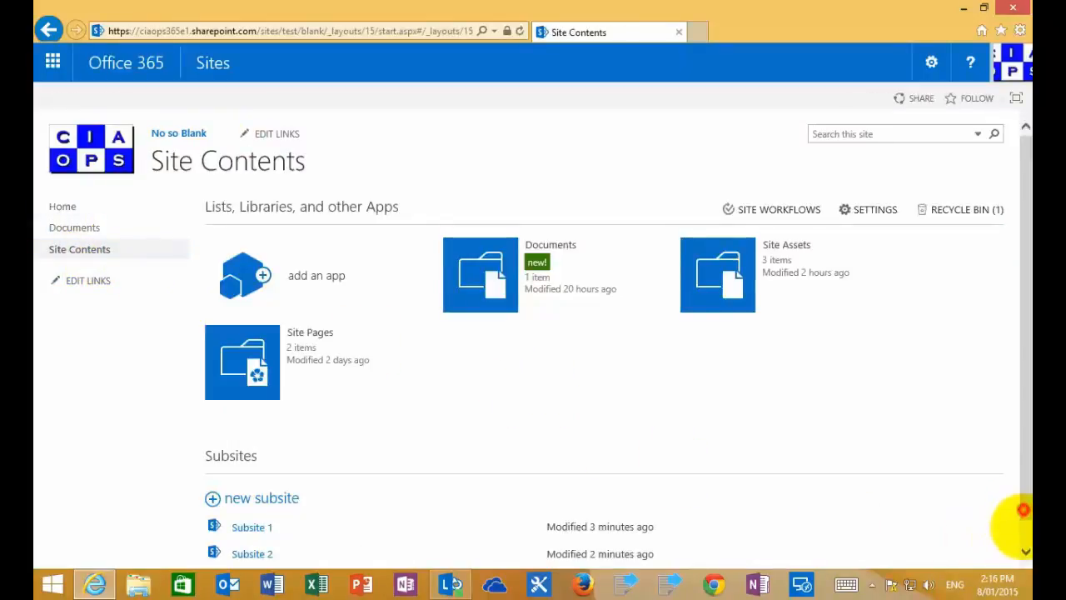
{"action": "left_click_drag", "start_coordinate": [1024, 510], "coordinate": [1023, 538]}
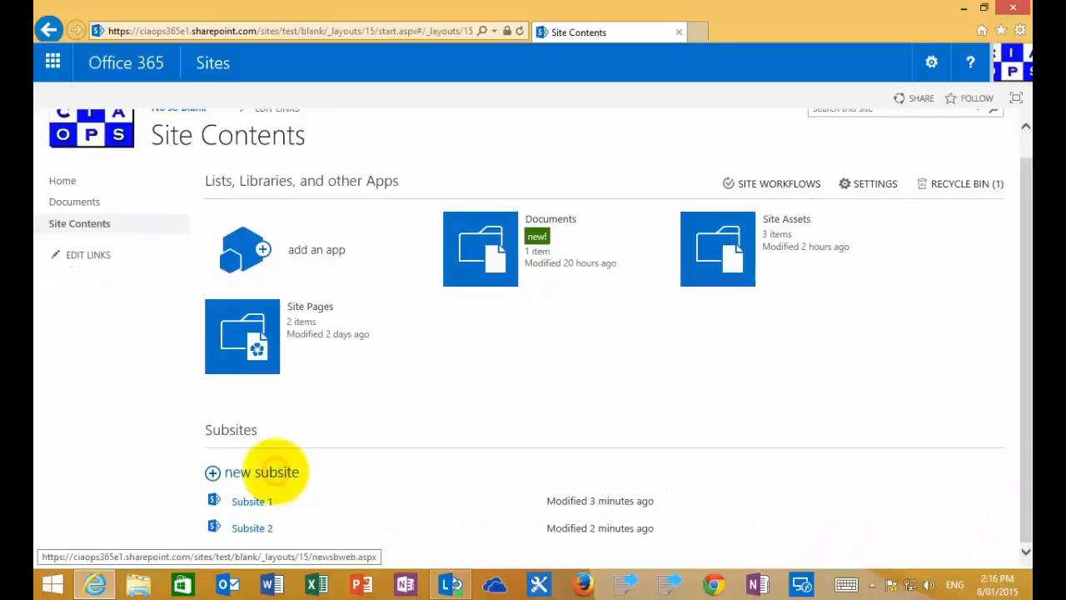
{"action": "left_click", "coordinate": [262, 471]}
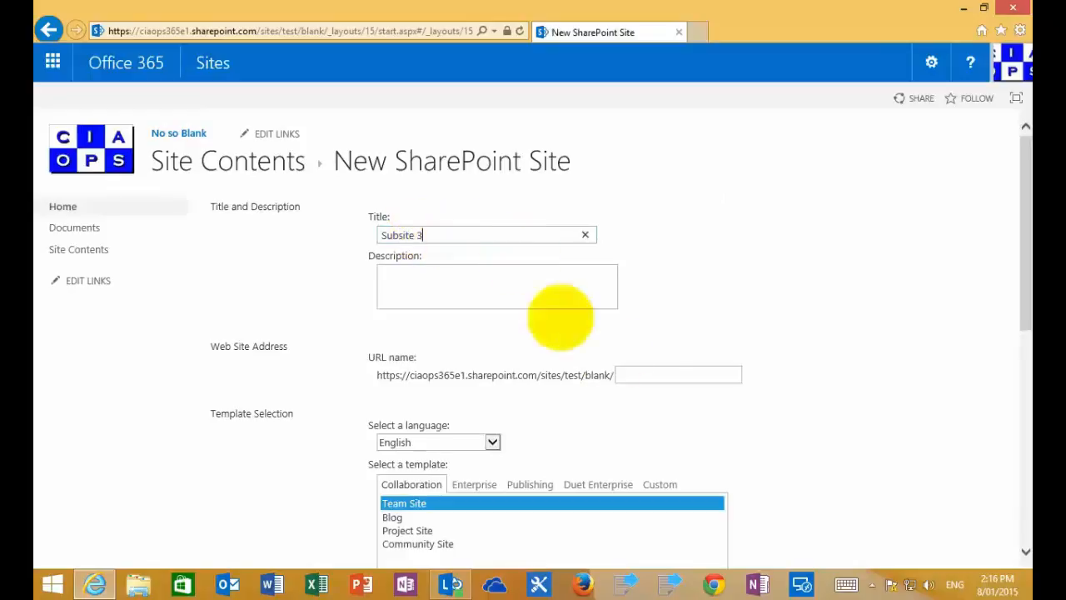
{"action": "left_click", "coordinate": [646, 375]}
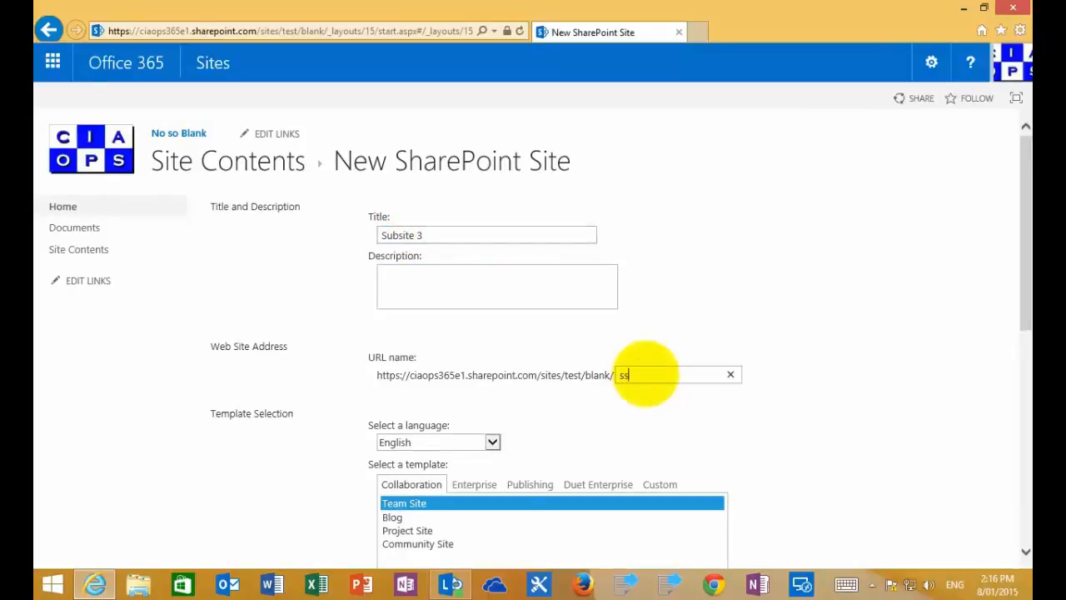
Create Subsite 3 from the Community Site template with the parent's permissions and the top link bar from the parent site.
{"action": "left_click_drag", "start_coordinate": [1011, 328], "coordinate": [1024, 440]}
{"action": "left_click", "coordinate": [432, 290]}
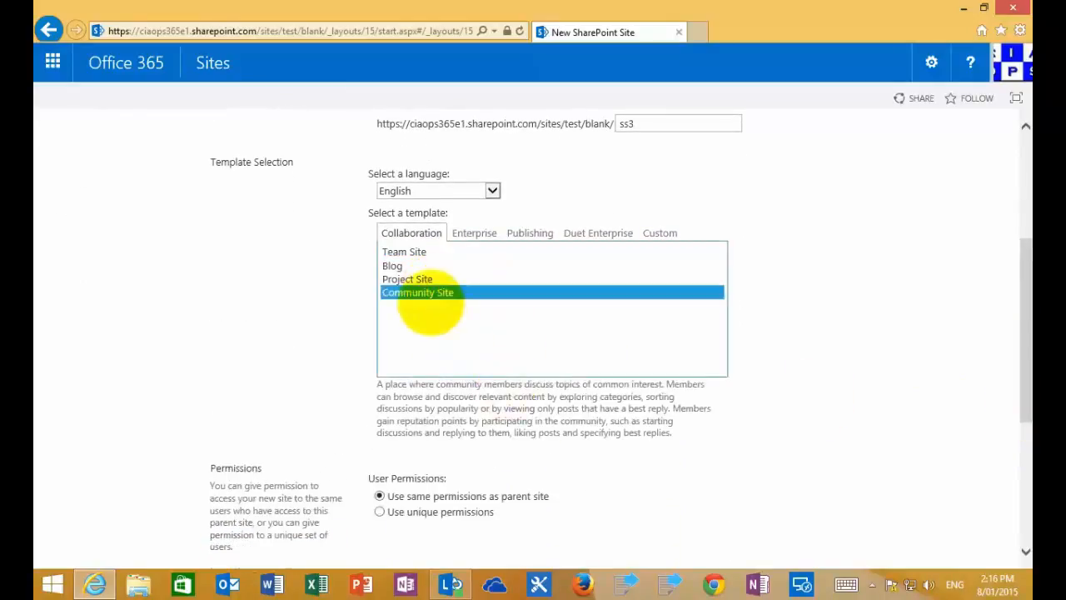
{"action": "left_click_drag", "start_coordinate": [1011, 469], "coordinate": [1003, 512]}
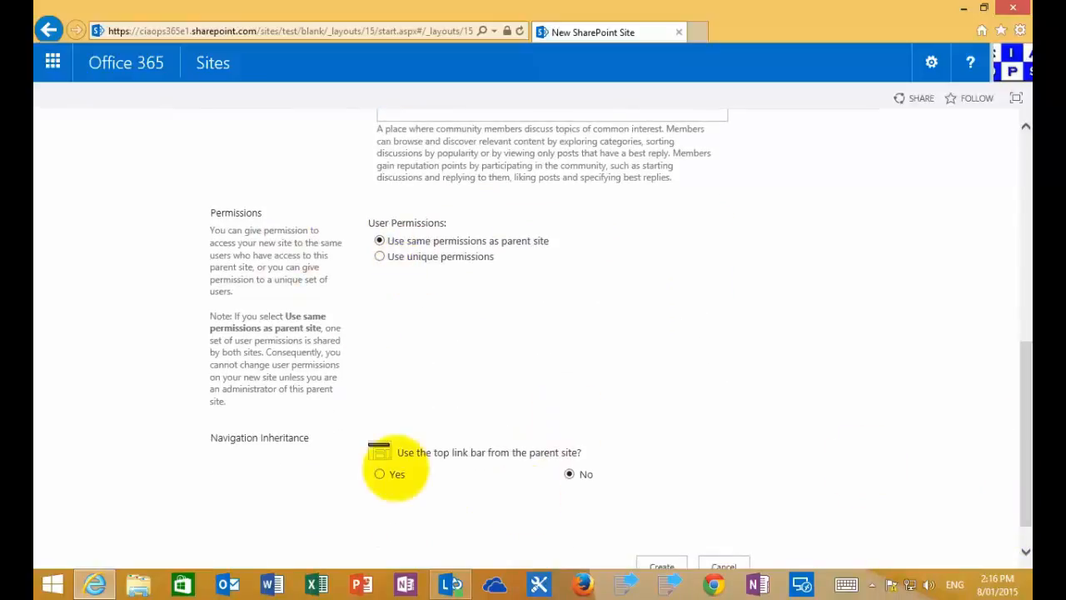
{"action": "left_click", "coordinate": [379, 474]}
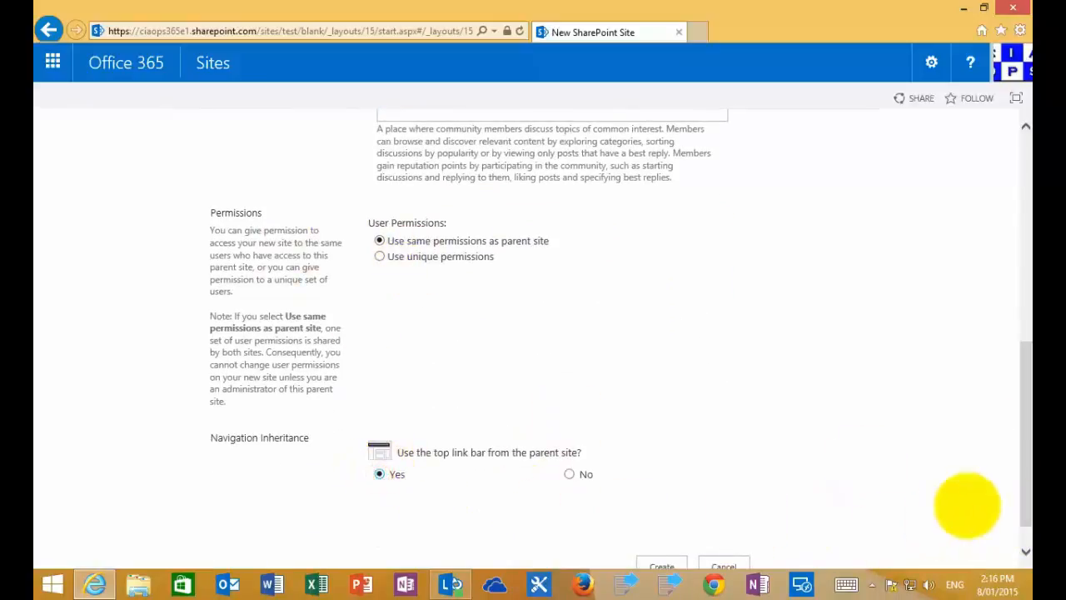
{"action": "scroll", "coordinate": [1011, 505], "scroll_direction": "down", "scroll_amount": 1}
{"action": "left_click", "coordinate": [658, 533]}
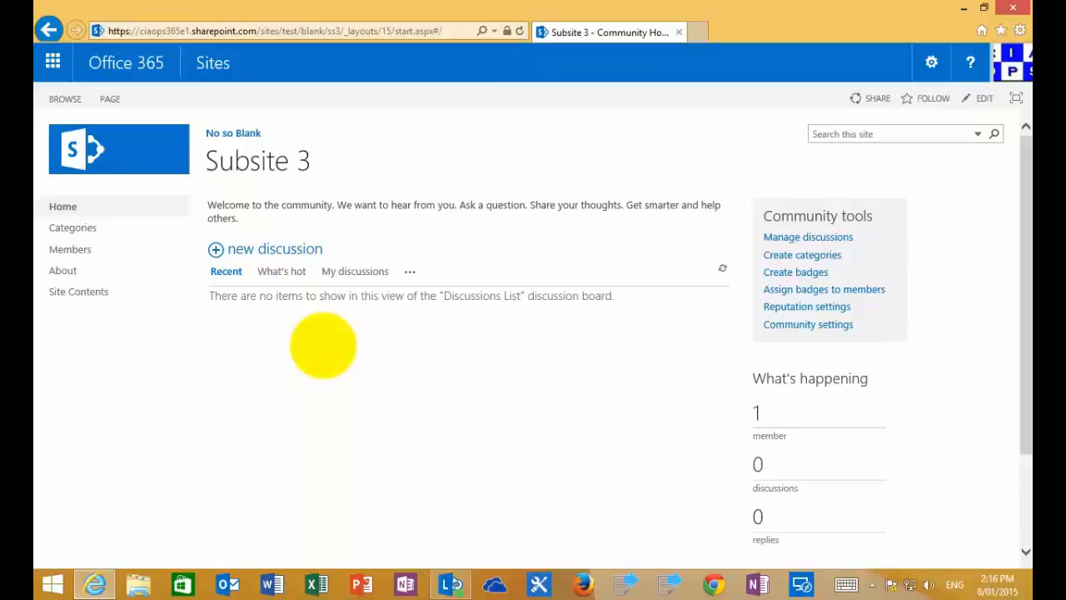
Return to the site contents of No so Blank and open Subsite 1, Subsite 2 and Subsite 3 in separate browser tabs.
{"action": "left_click", "coordinate": [234, 133]}
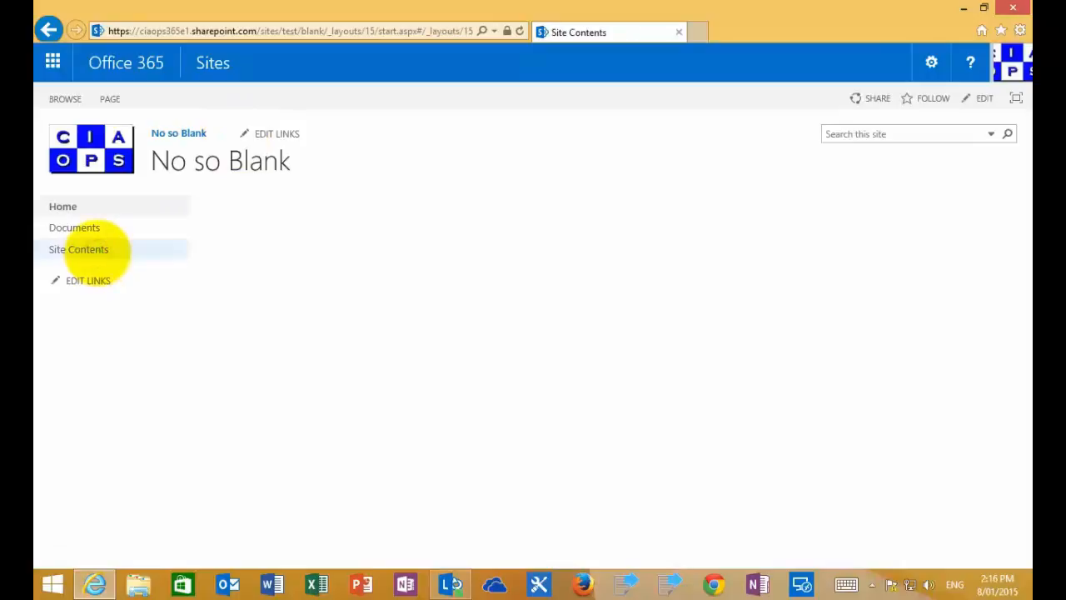
{"action": "left_click", "coordinate": [79, 249]}
{"action": "left_click_drag", "start_coordinate": [1025, 459], "coordinate": [1025, 498]}
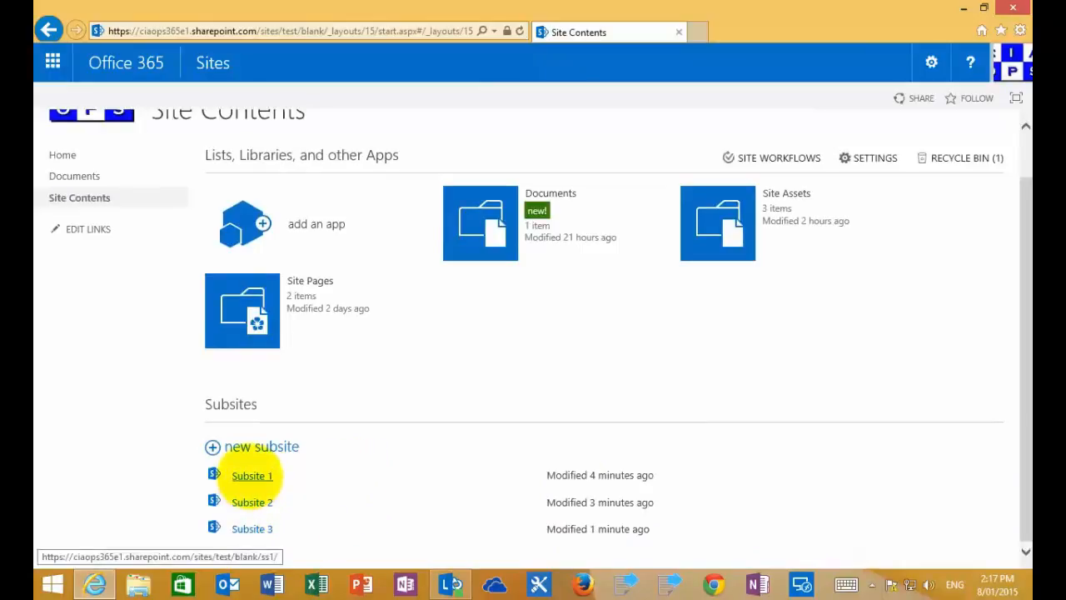
{"action": "right_click", "coordinate": [250, 476]}
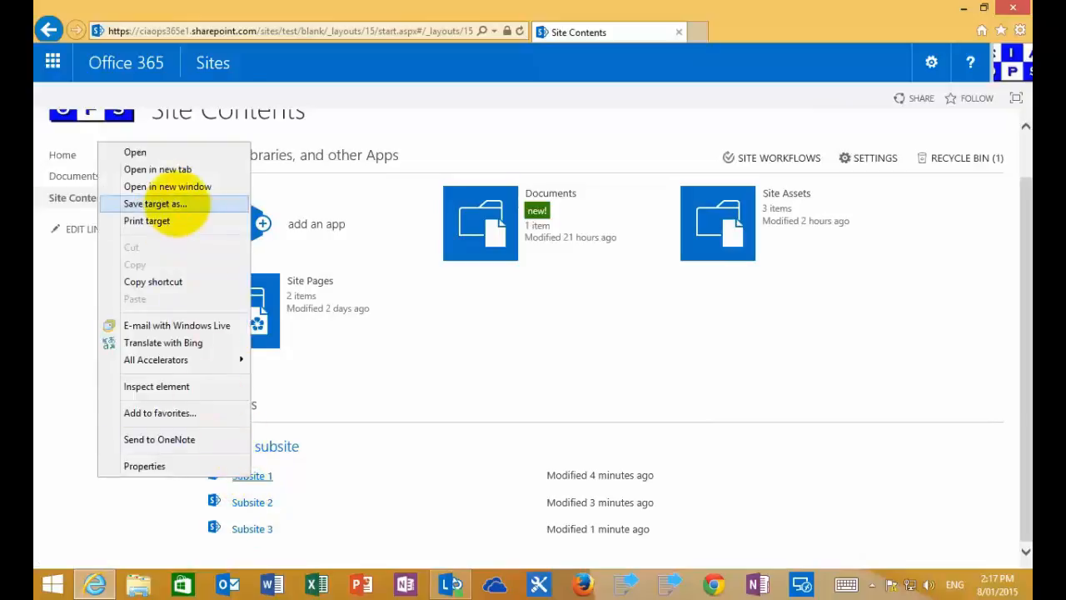
{"action": "left_click", "coordinate": [163, 170]}
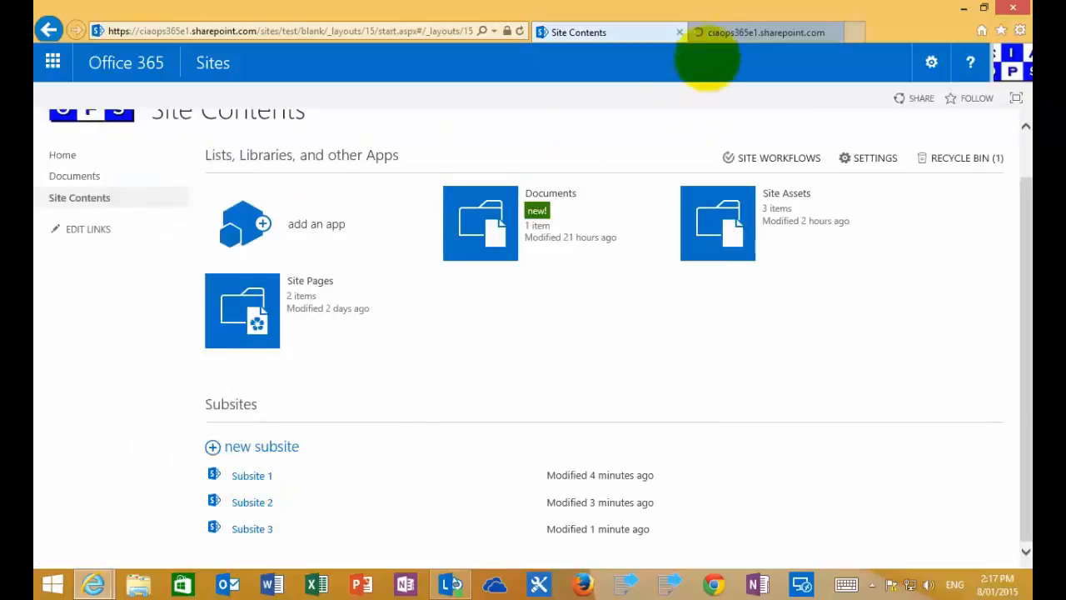
{"action": "left_click", "coordinate": [718, 37]}
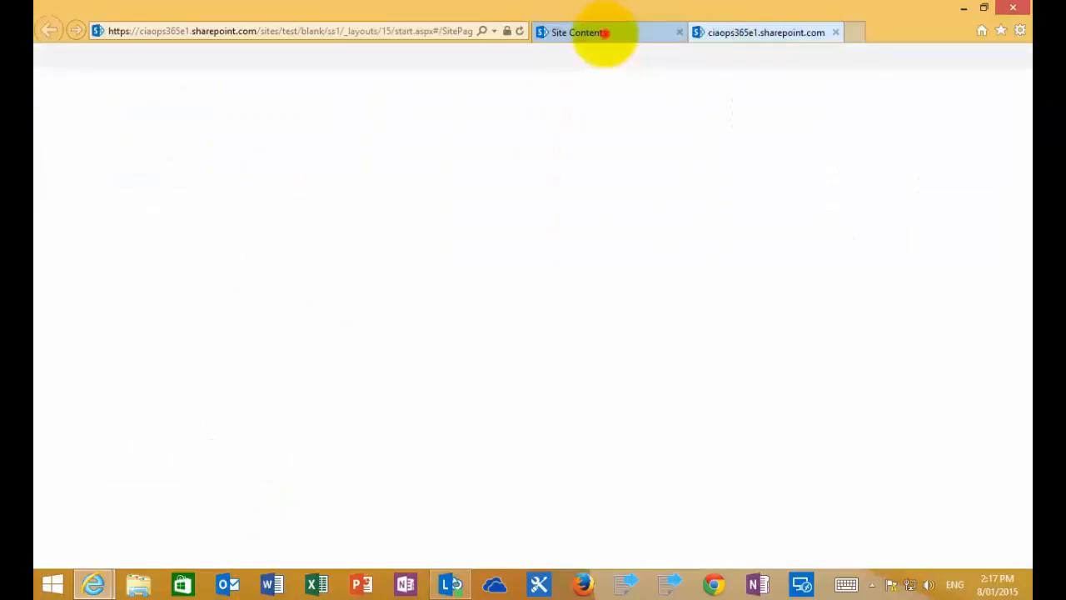
{"action": "left_click", "coordinate": [605, 33]}
{"action": "right_click", "coordinate": [260, 504]}
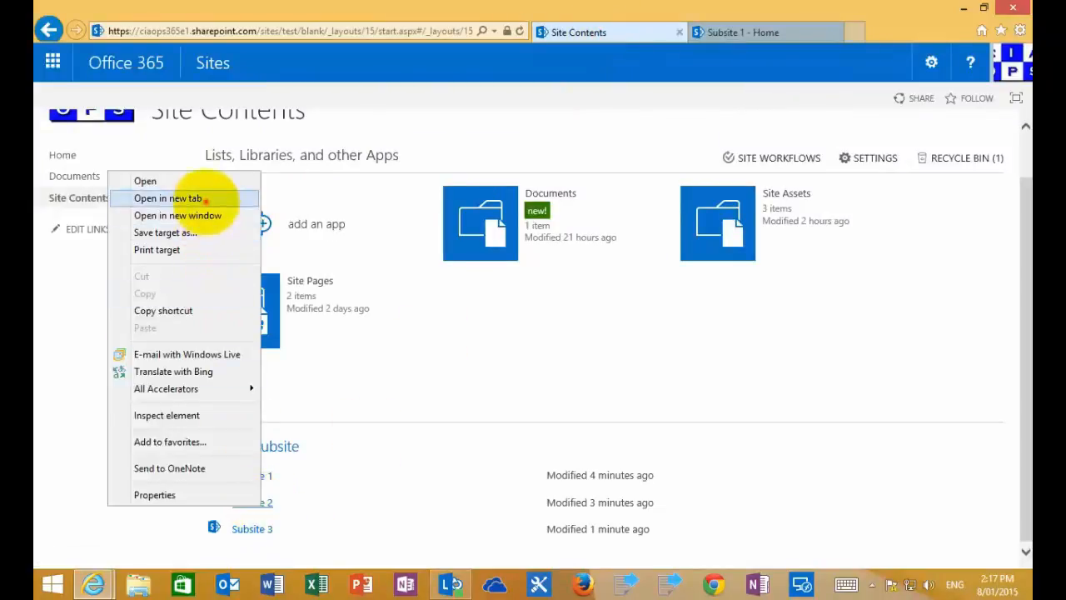
{"action": "left_click", "coordinate": [202, 199]}
{"action": "right_click", "coordinate": [260, 529]}
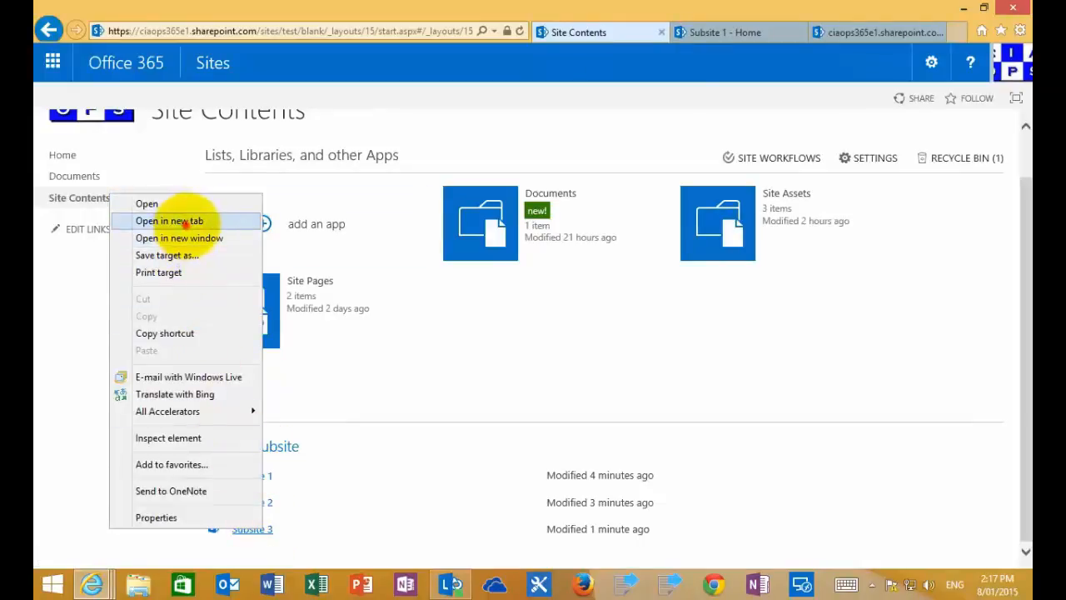
{"action": "left_click", "coordinate": [175, 220]}
Compare the home pages of Subsite 1, Subsite 2 and Subsite 3.
{"action": "left_click", "coordinate": [678, 34]}
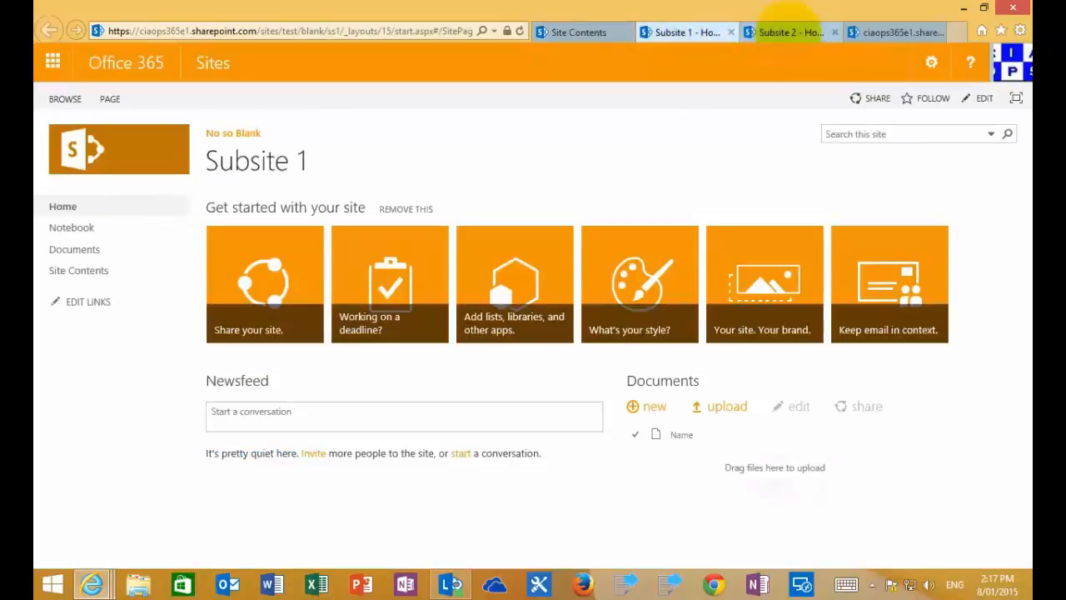
{"action": "left_click", "coordinate": [787, 32]}
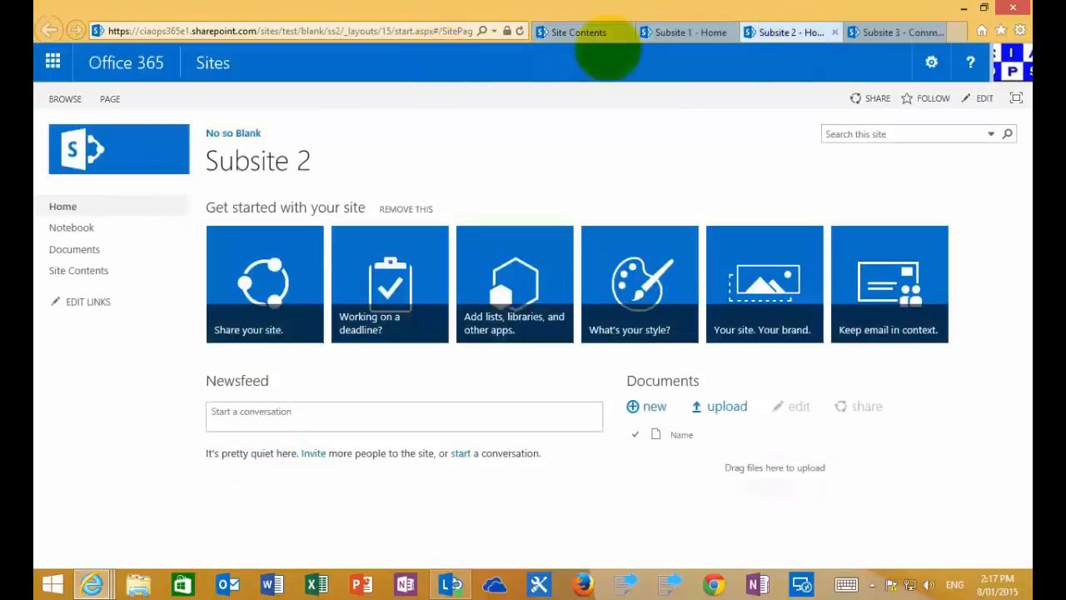
{"action": "left_click", "coordinate": [890, 32]}
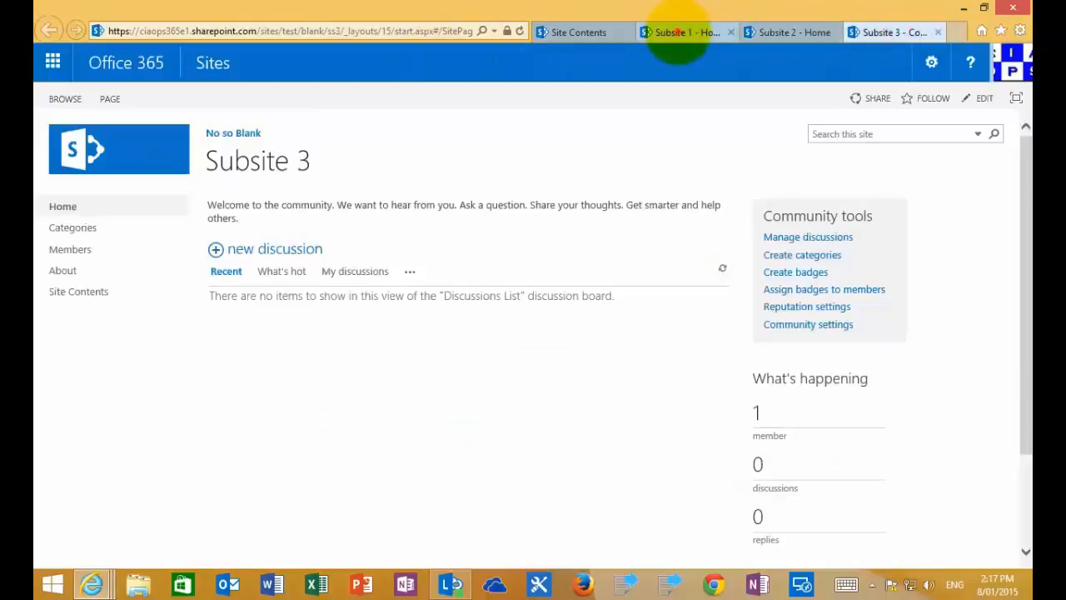
{"action": "left_click", "coordinate": [683, 32]}
{"action": "left_click", "coordinate": [774, 32]}
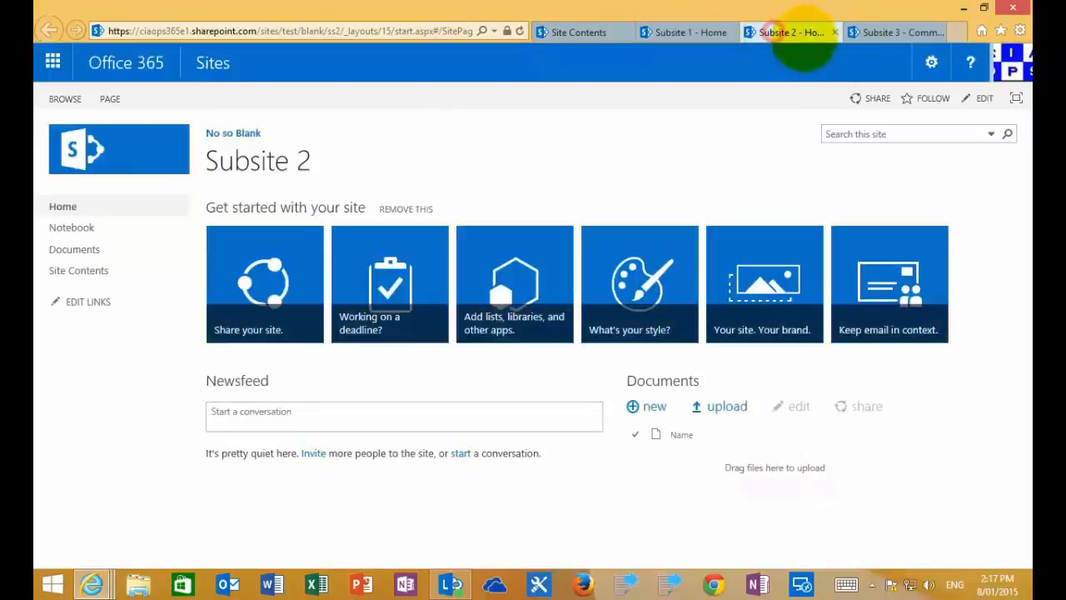
{"action": "left_click", "coordinate": [889, 32]}
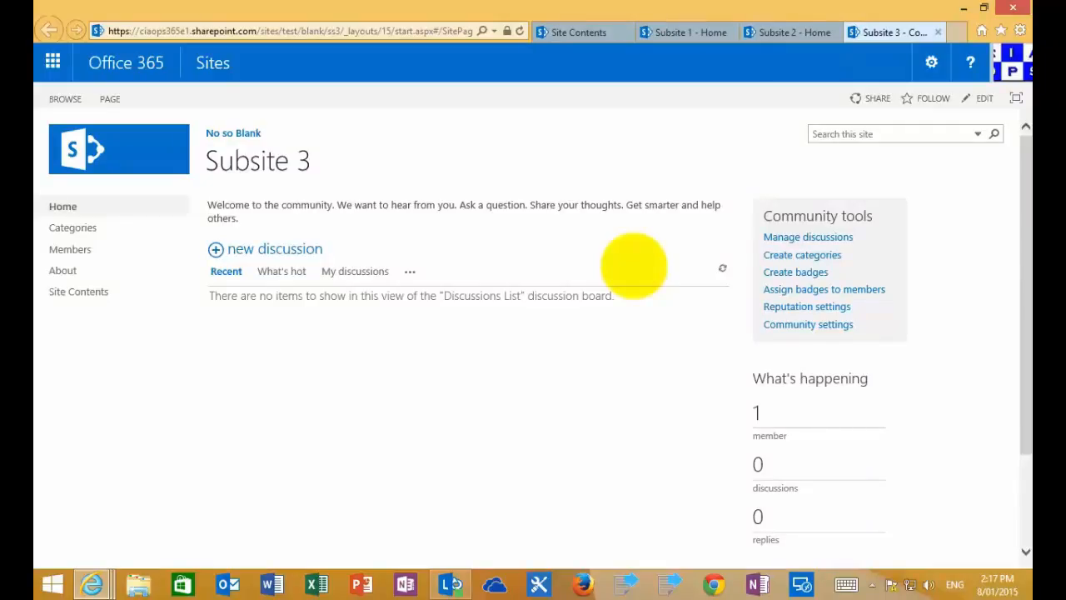
Show the home page of No so Blank and compare it with the home pages of its three subsites.
{"action": "left_click", "coordinate": [567, 31]}
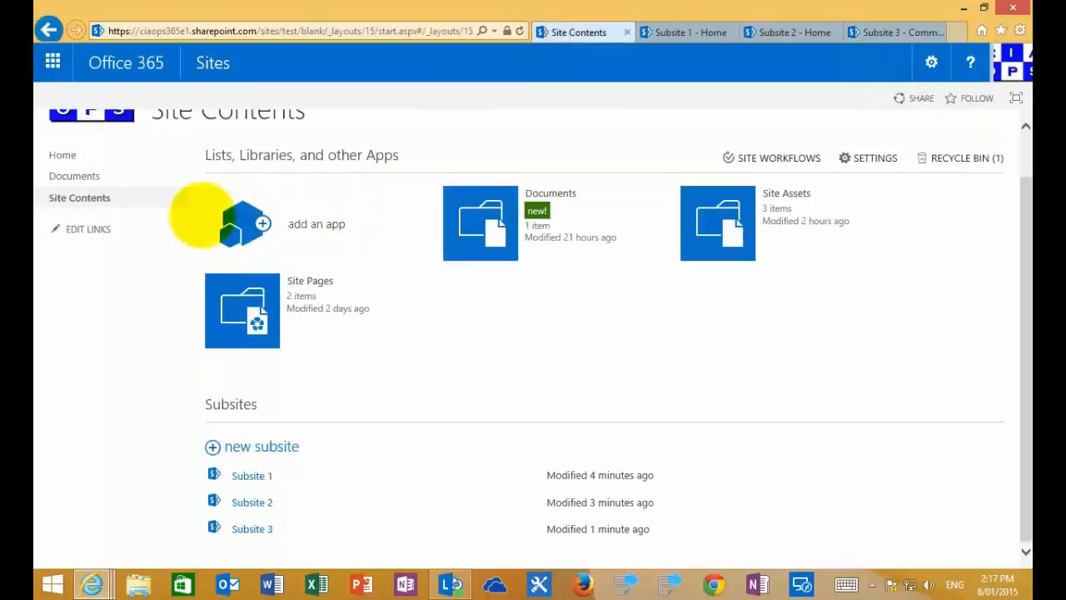
{"action": "left_click", "coordinate": [65, 154]}
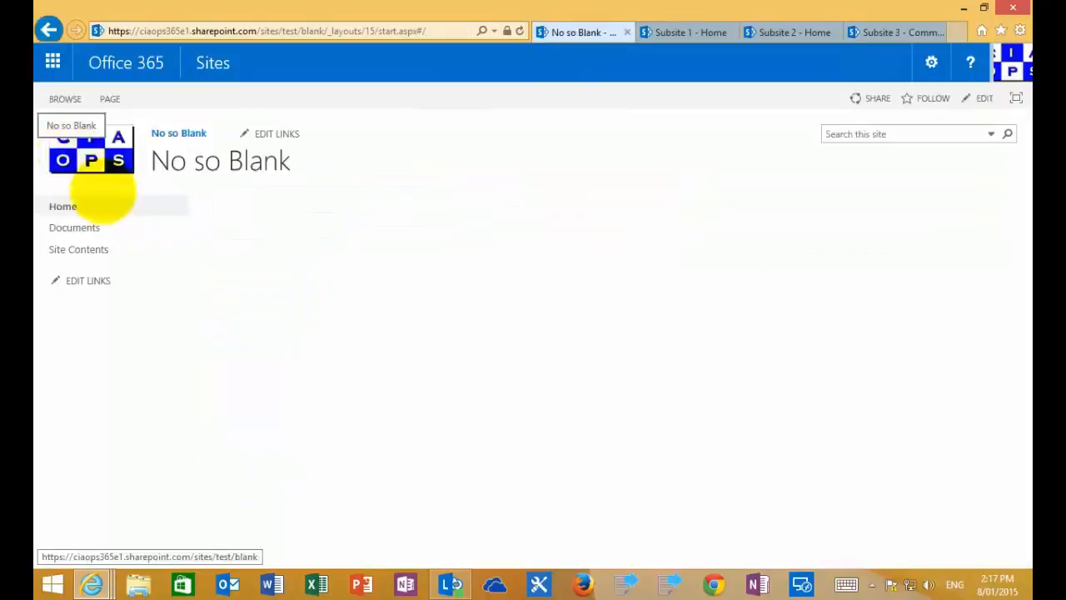
{"action": "left_click", "coordinate": [676, 32]}
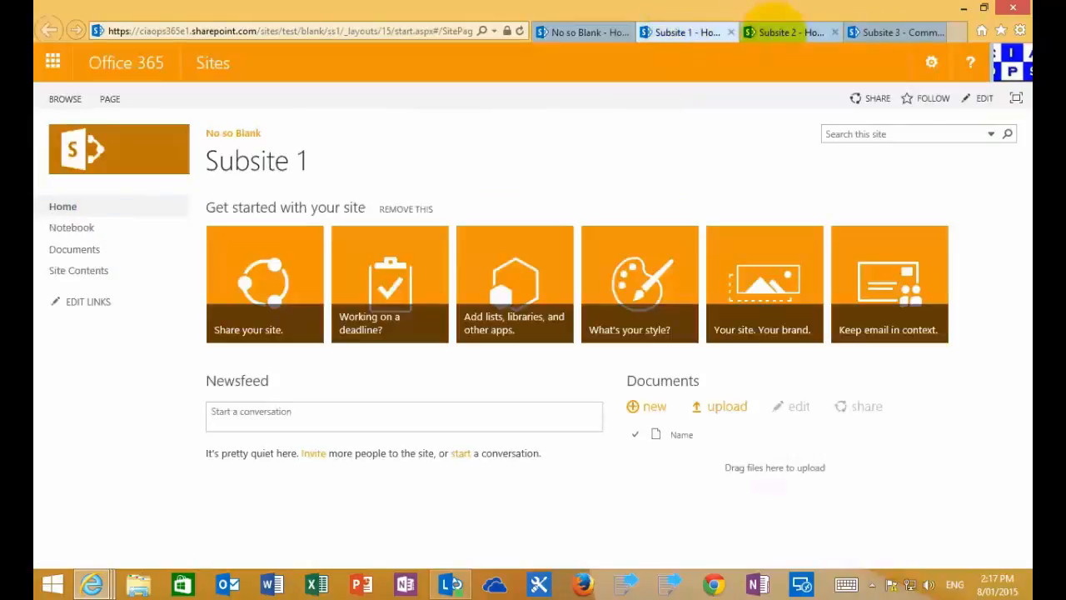
{"action": "left_click", "coordinate": [779, 34]}
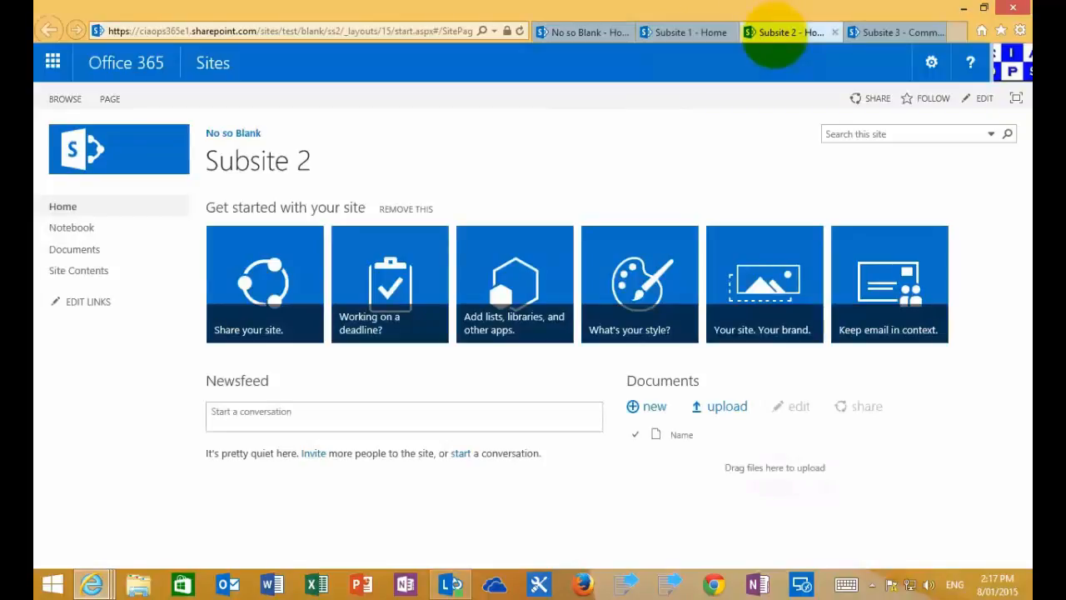
{"action": "left_click", "coordinate": [884, 33]}
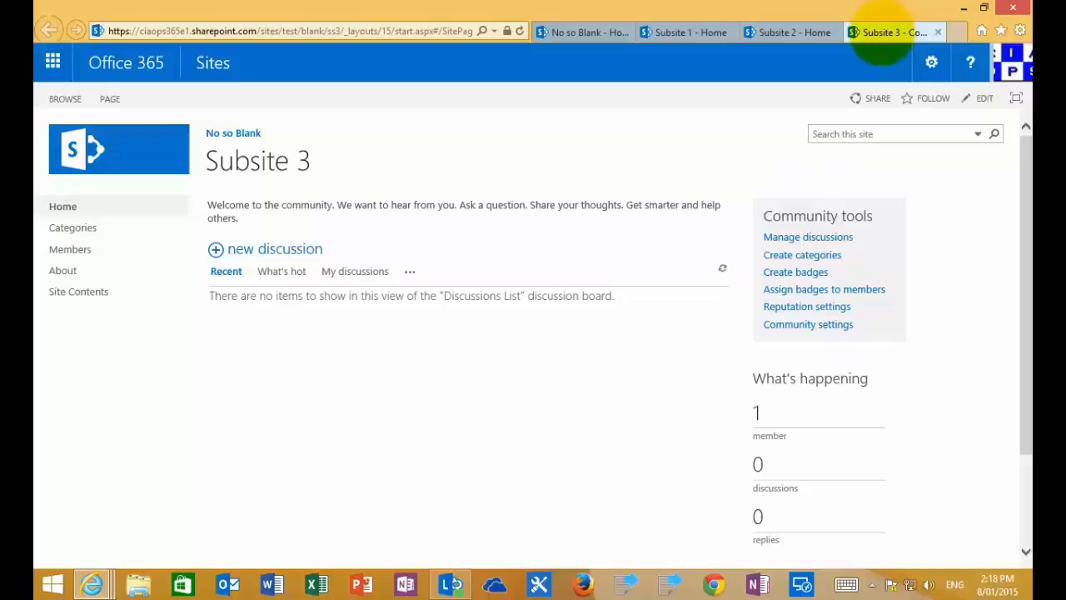
{"action": "left_click", "coordinate": [577, 32]}
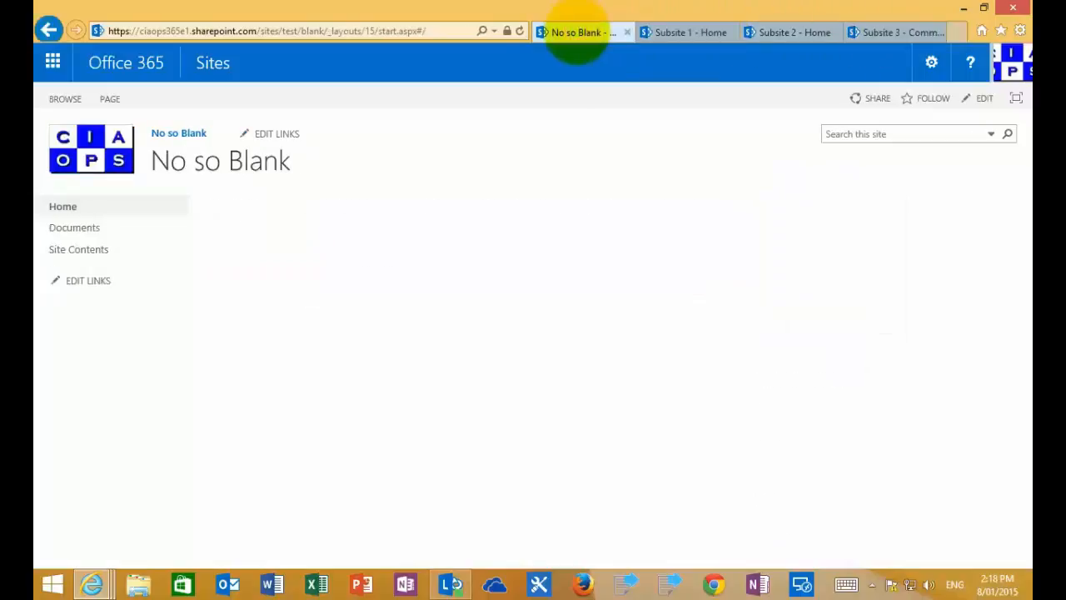